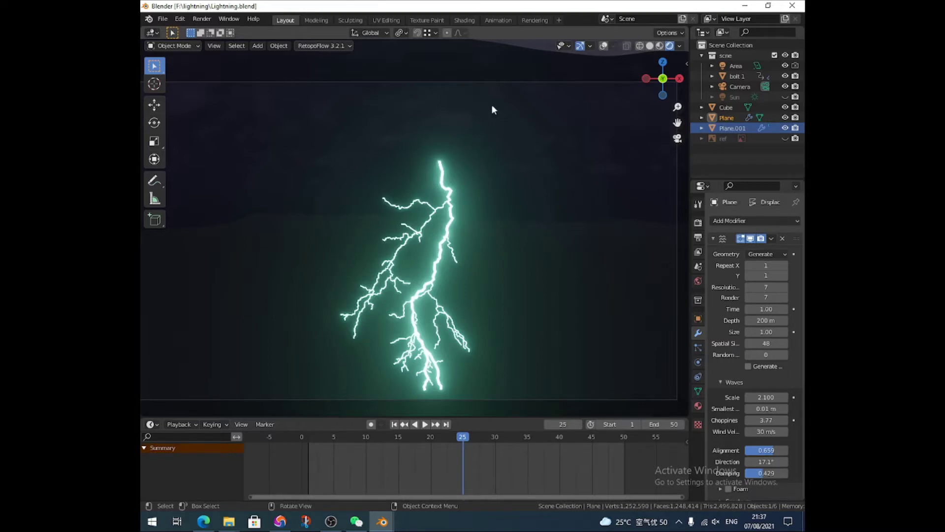
- Hide the scne collection, unhide the ref image, and switch the viewport to Solid shading with overlays on
left_click(785, 55)
left_click(785, 138)
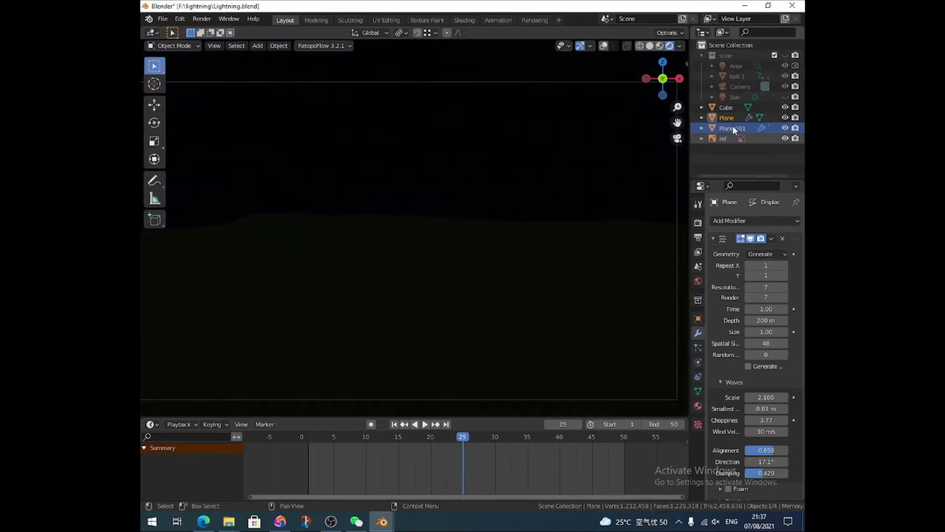
left_click(607, 46)
left_click(649, 46)
middle_click_drag(558, 156, 784, 85)
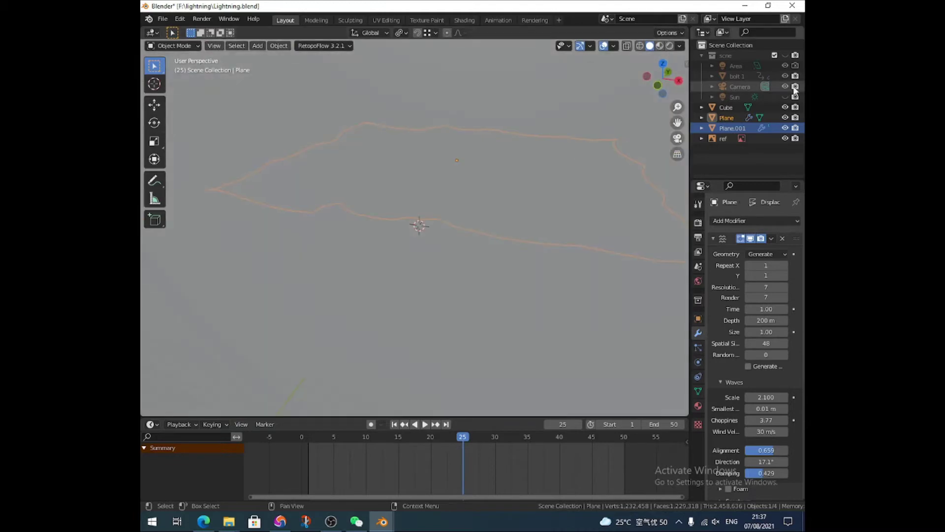
- Hide the Area light, Cube, Plane and Plane.001 so that only the reference image is left in view
left_click(785, 65)
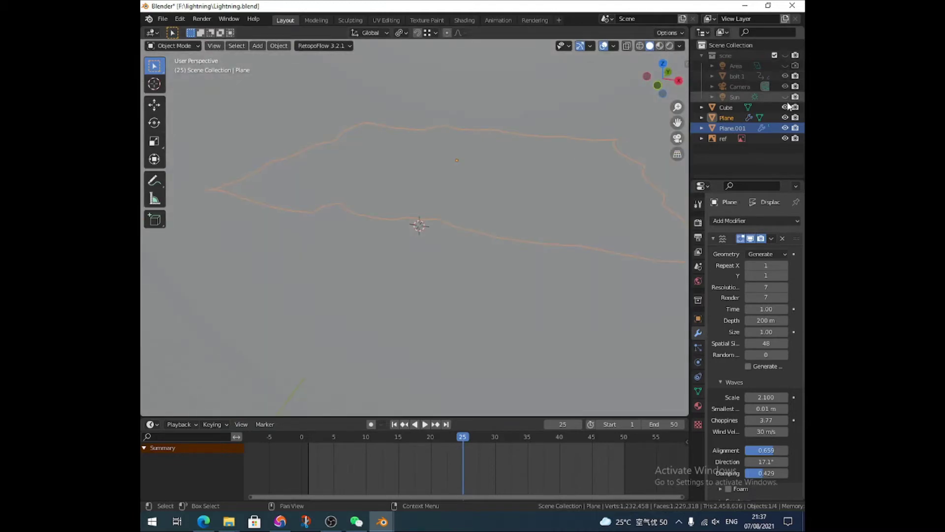
left_click(785, 107)
left_click(785, 117)
left_click(785, 128)
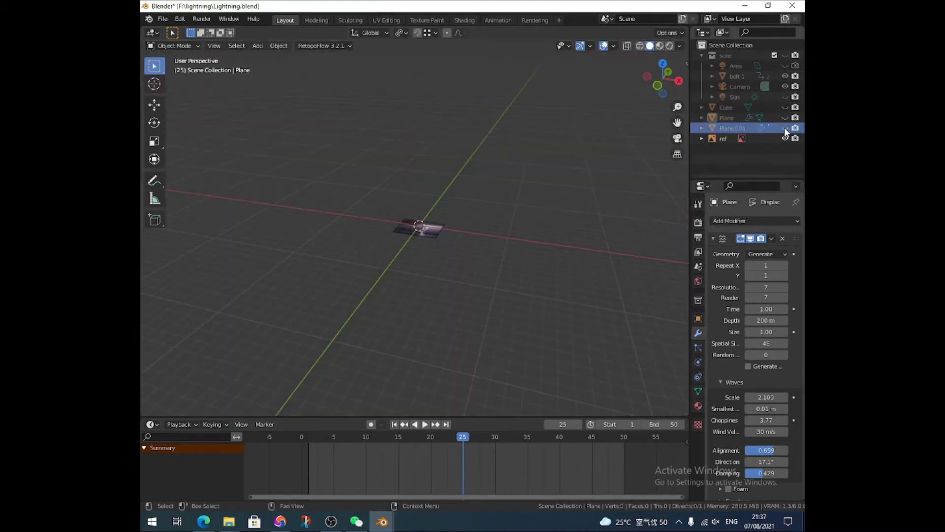
- Frame the lightning reference image in top view and enlarge the viewport by shrinking the timeline
middle_click_drag(479, 151, 481, 170)
key("KP_7")
scroll(442, 205, "up", 10)
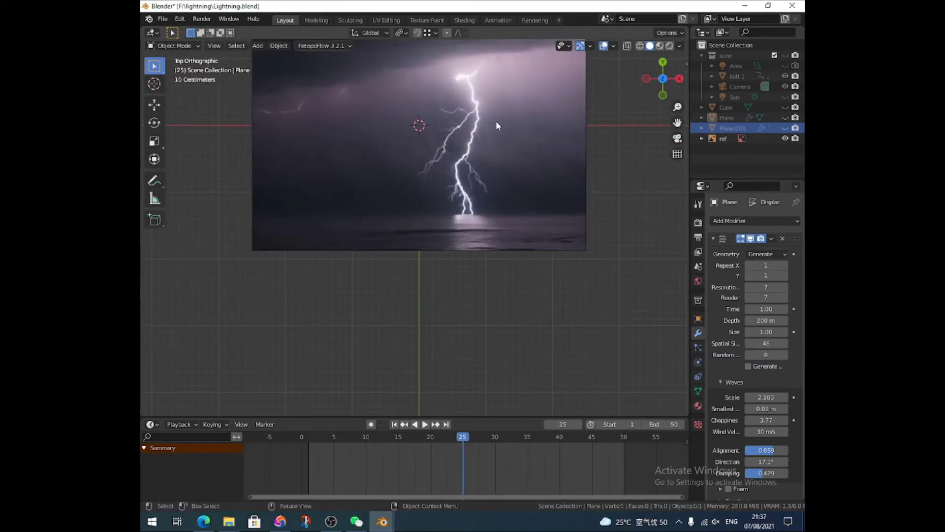
middle_click_drag(472, 112, 448, 161, "shift")
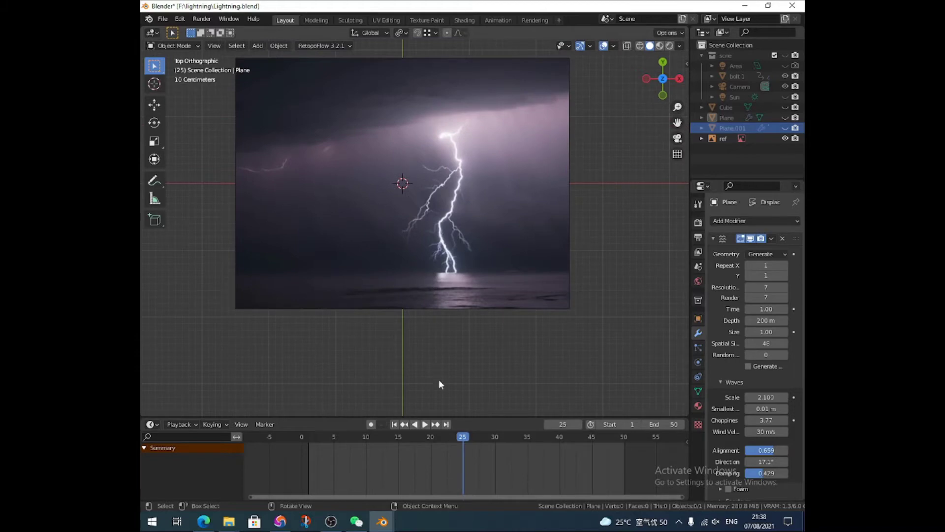
left_click_drag(480, 417, 480, 466)
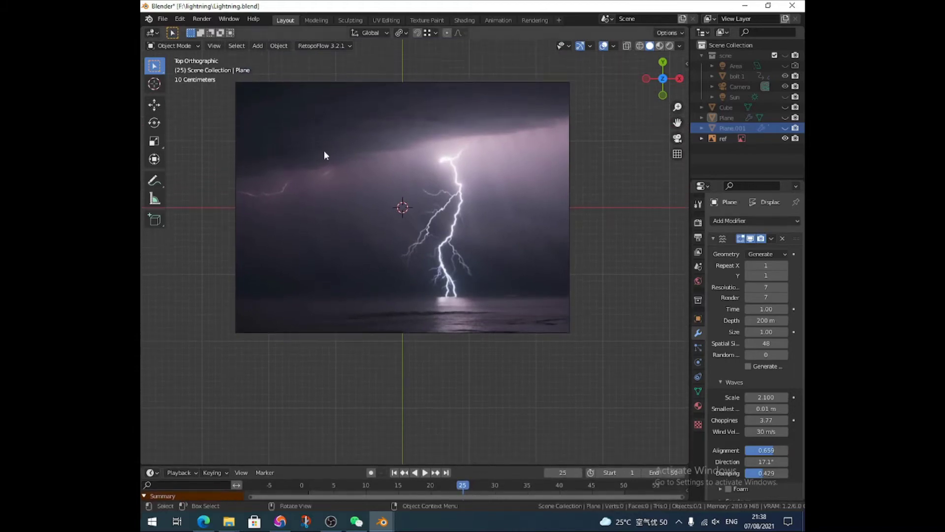
- Add a plane over the reference image and move it about -0.07 m in X and -0.12 m in Y
left_click(255, 46)
mouse_move(269, 58)
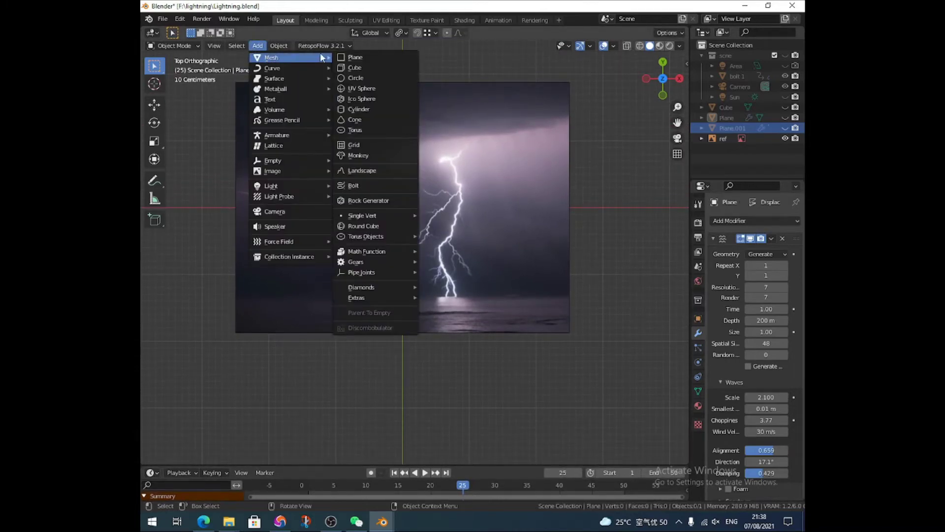
left_click(343, 58)
key("g")
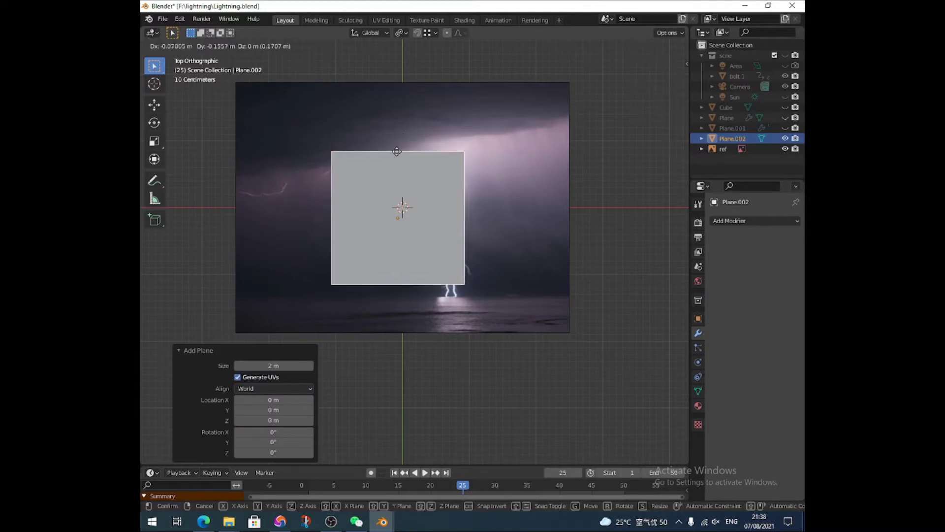
left_click(404, 148)
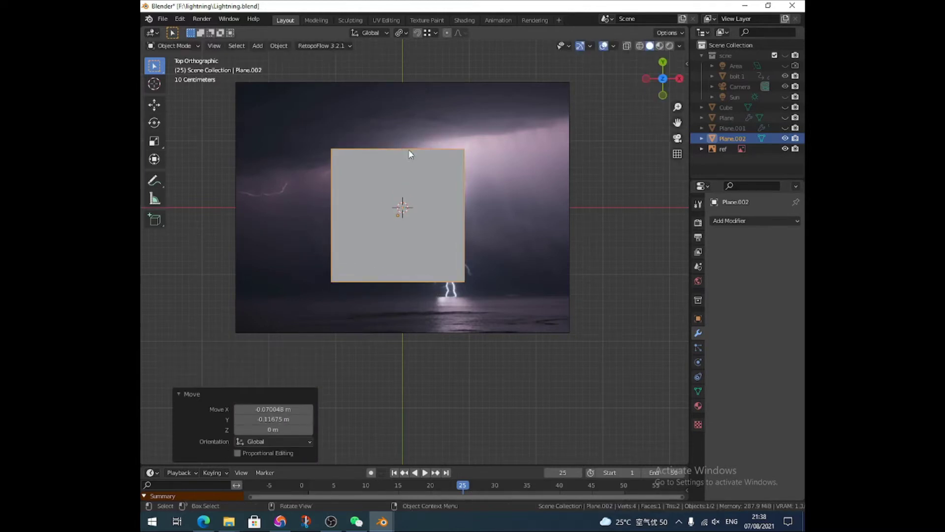
- In Edit Mode, delete all the plane's vertices except the upper-right one at the bolt's tip
key("Tab")
left_click(464, 149)
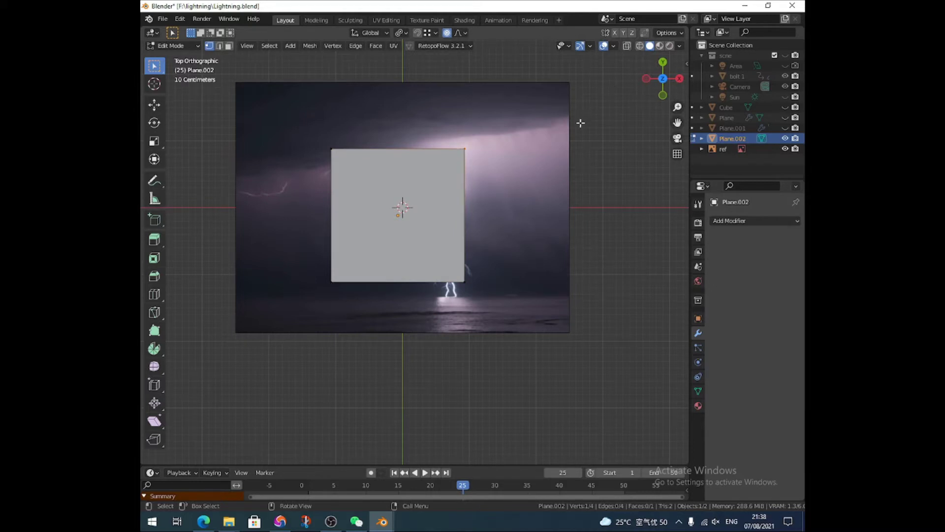
key("n")
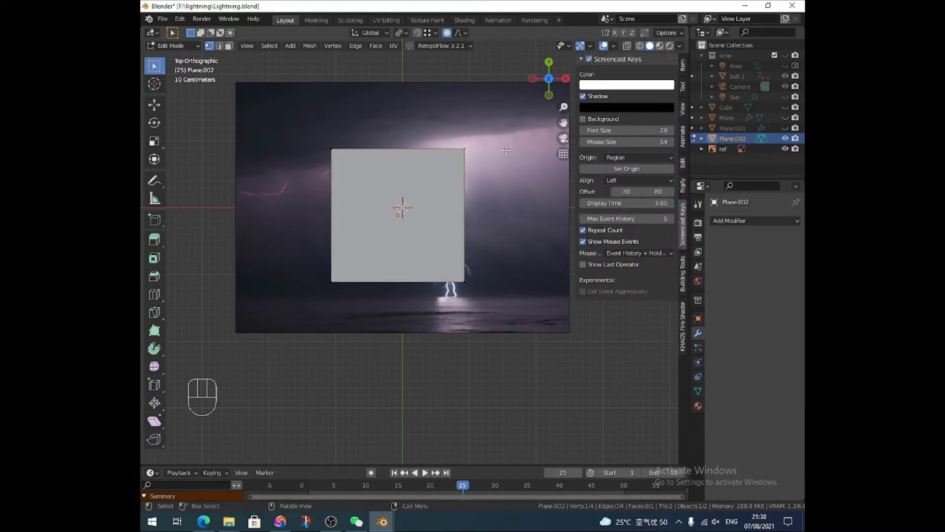
key("n")
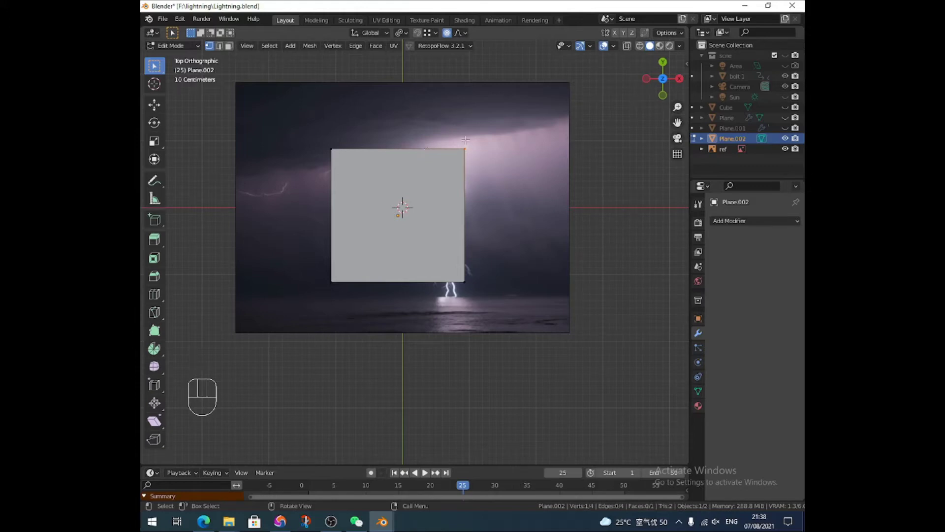
key("ctrl+i")
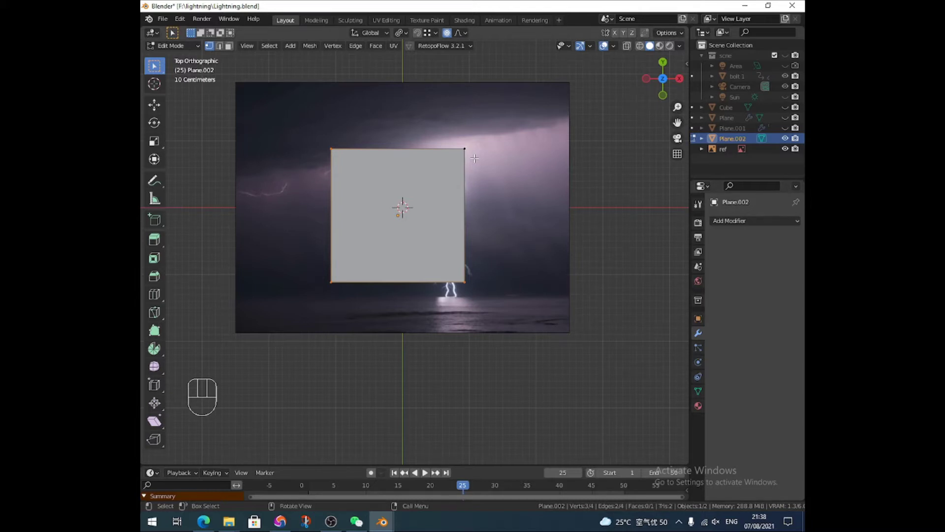
key("x")
left_click(474, 157)
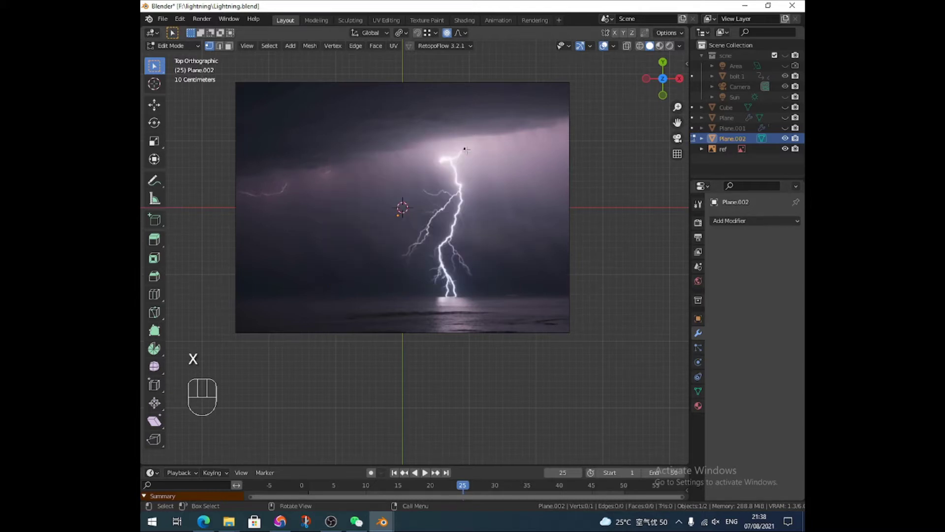
- Extrude the remaining vertex repeatedly to trace the short upper branch down to the bright head of the lightning bolt
left_click(465, 151)
scroll(448, 162, "up", 2)
middle_click_drag(473, 149, 427, 180, "shift")
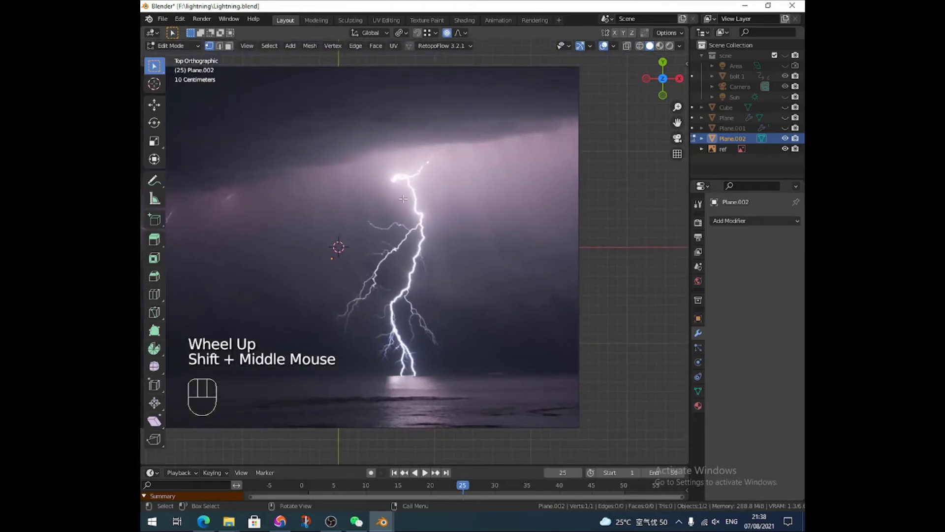
key("ctrl")
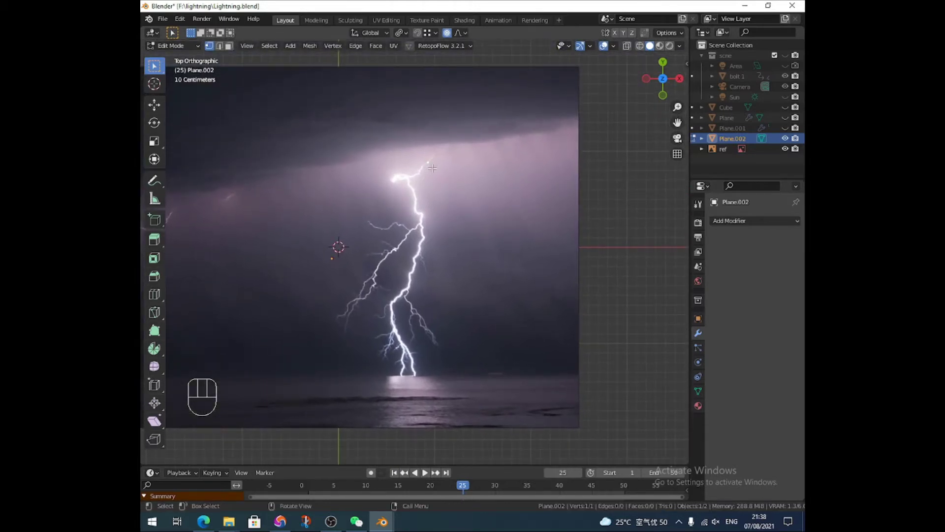
key("e")
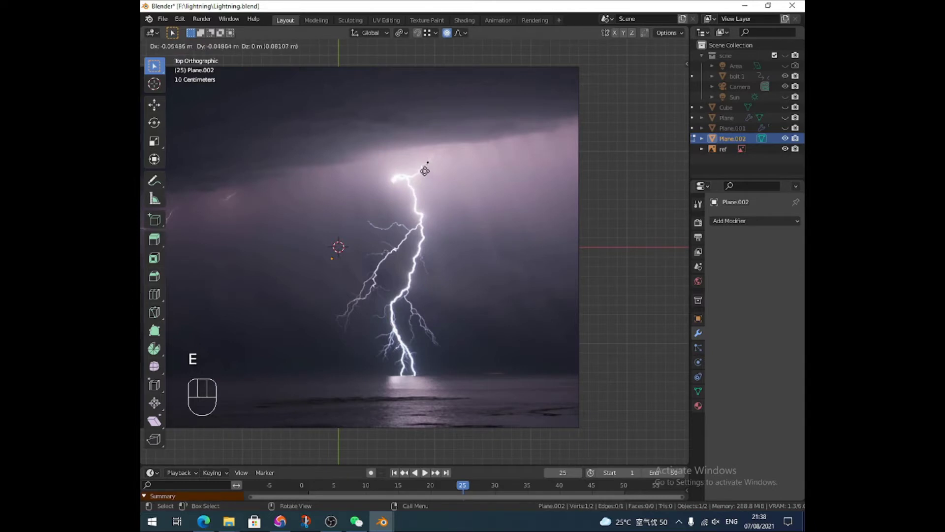
left_click(425, 171)
key("e")
left_click(424, 173)
key("e")
left_click(422, 170)
key("e")
left_click(422, 178)
key("e")
left_click(416, 176)
key("e")
left_click(411, 181)
key("e")
left_click(411, 176)
key("e")
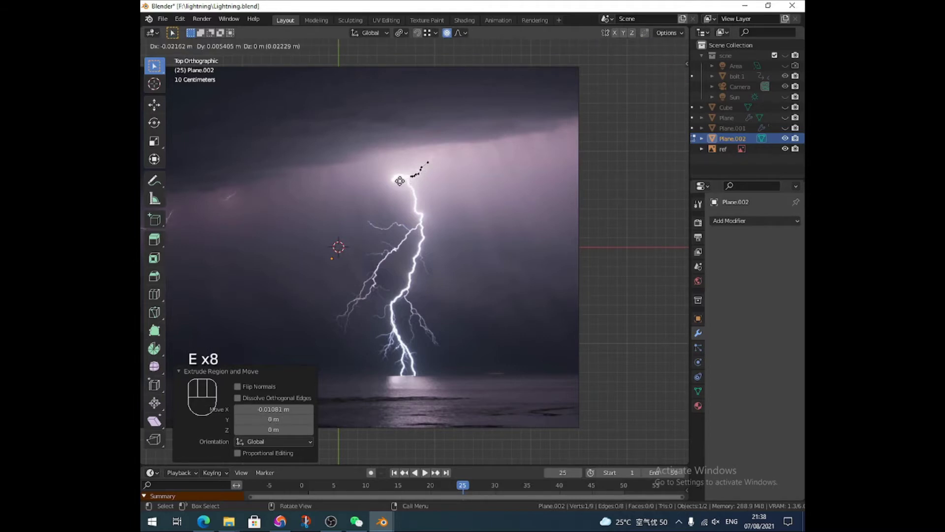
left_click(396, 181)
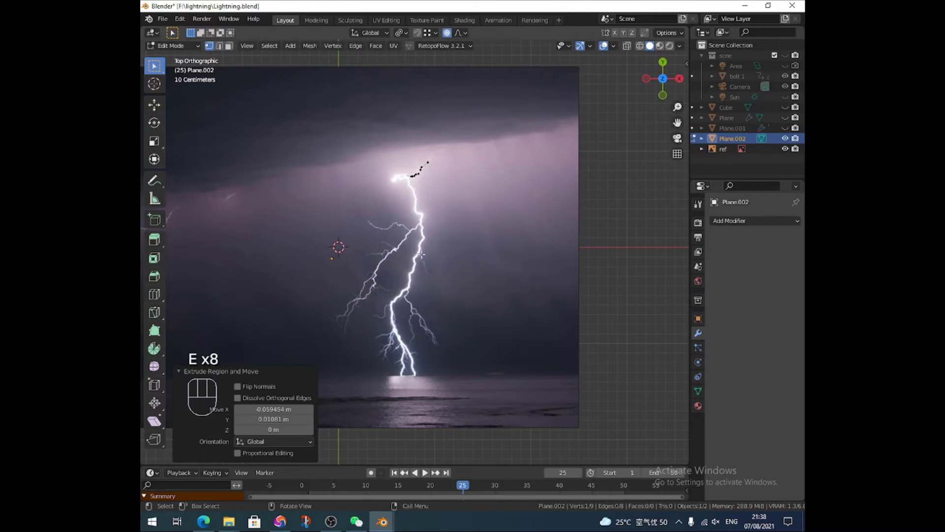
- Extrude a second chain of vertices leftward from a vertex near the start of the trace to form a side branch
scroll(424, 162, "up", 2)
scroll(425, 161, "up", 1, "shift")
middle_click_drag(425, 161, 412, 167, "shift")
scroll(413, 167, "up", 2)
left_click(411, 95)
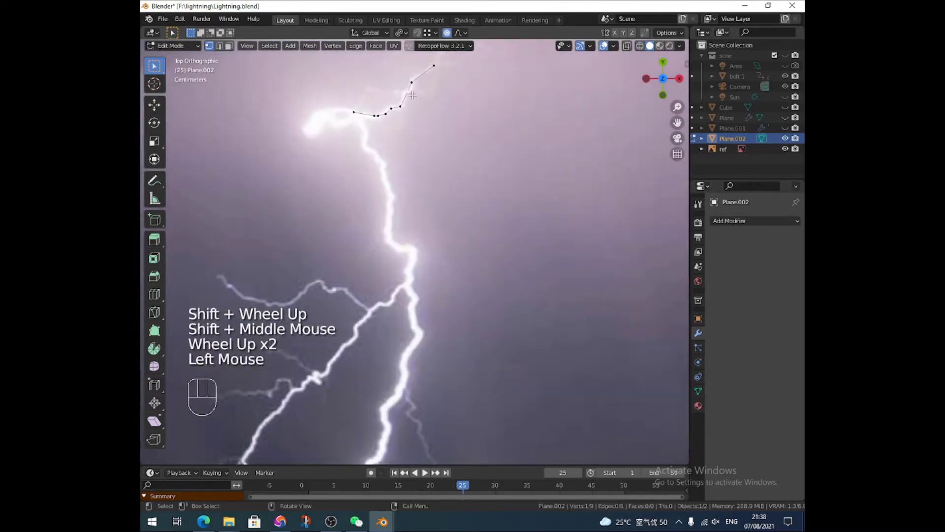
key("e")
left_click(407, 103)
key("e")
left_click(384, 98)
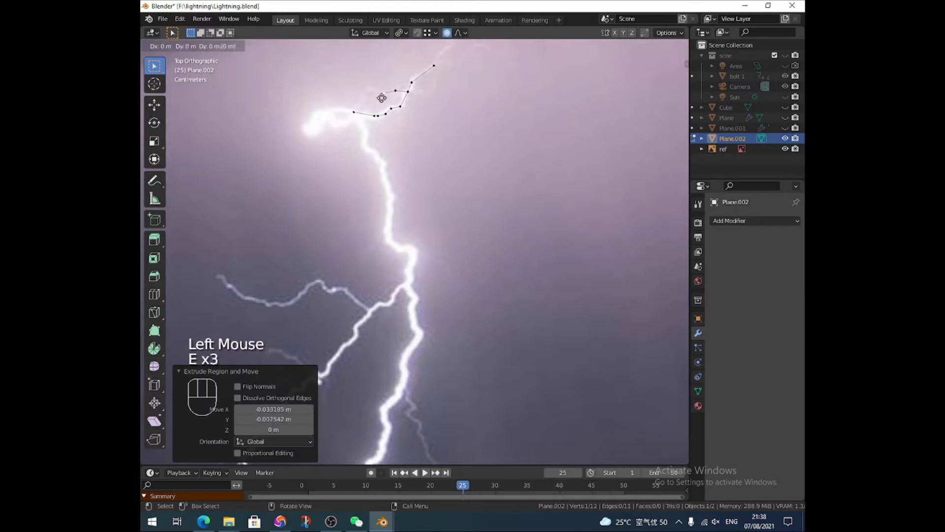
key("e")
left_click(373, 100)
key("e")
left_click(365, 96)
key("e")
left_click(362, 104)
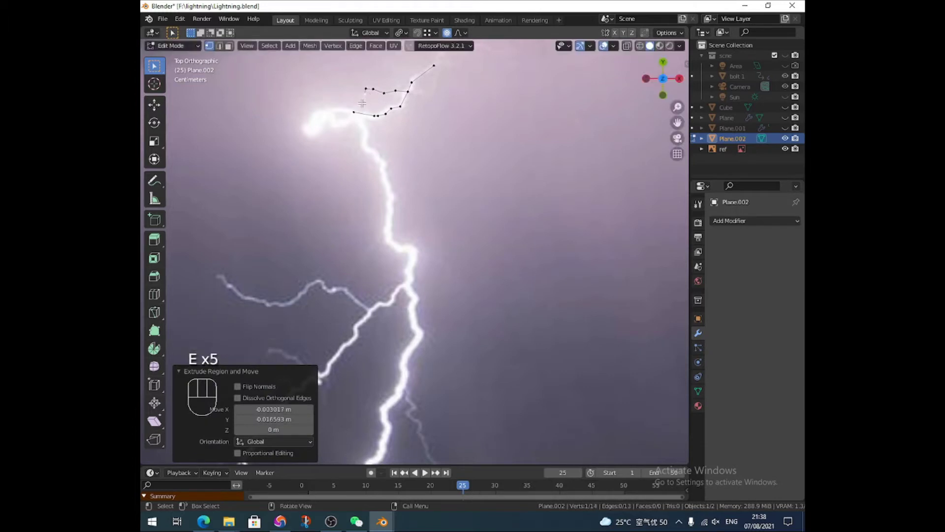
- Return to Object Mode and delete the traced lightning mesh
scroll(392, 127, "down", 2)
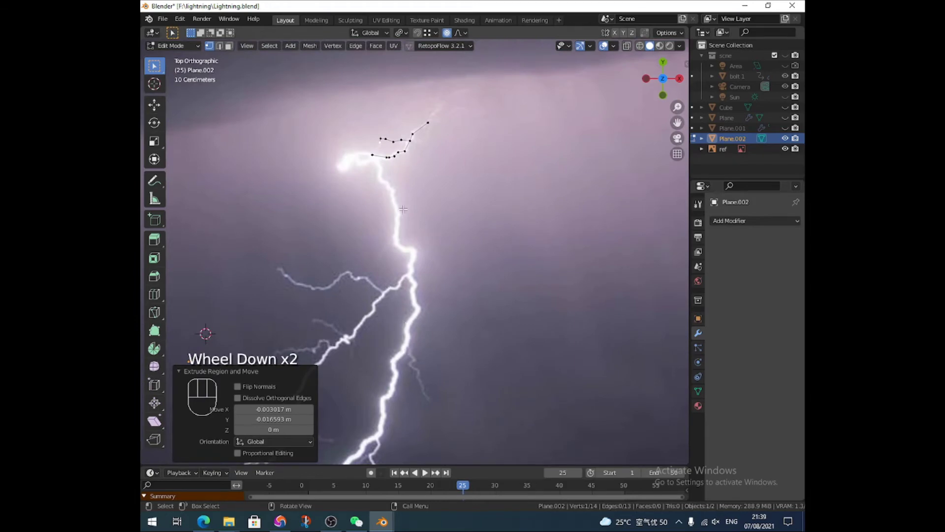
scroll(406, 219, "down", 2)
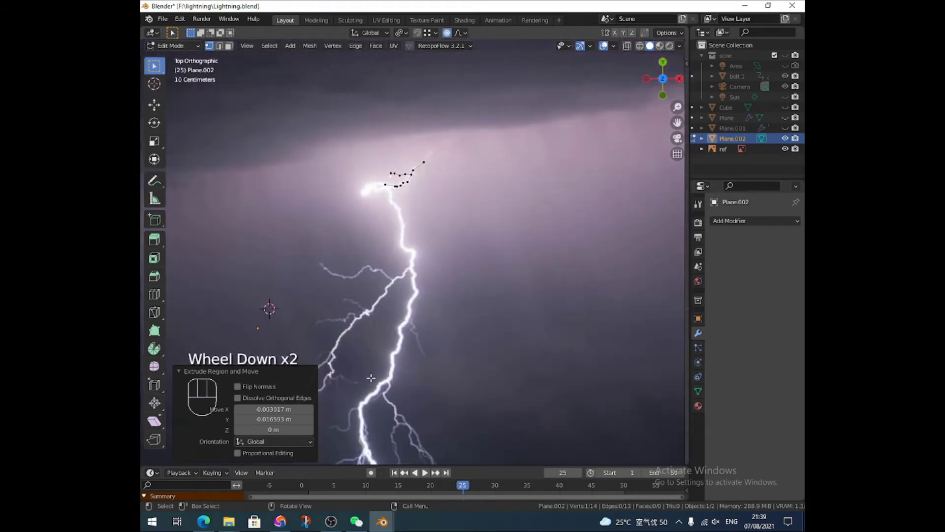
scroll(371, 377, "down", 3)
key("Tab")
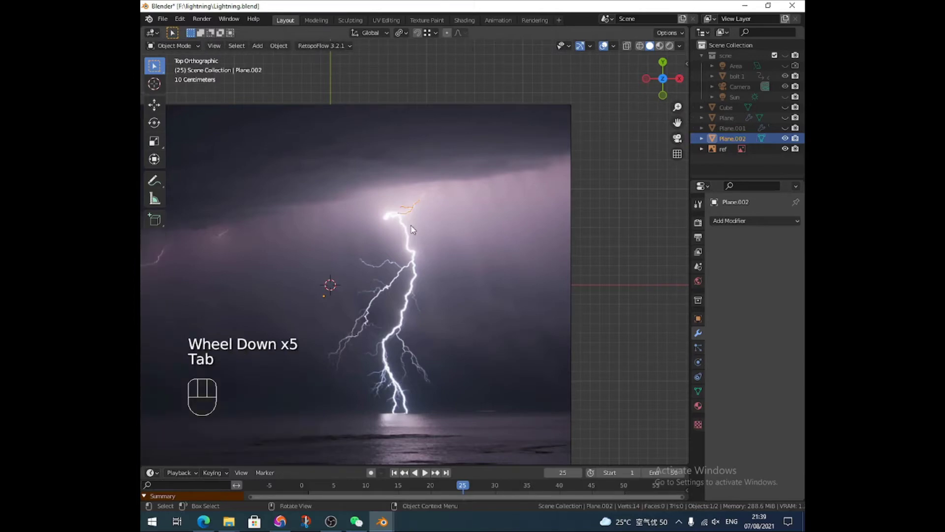
left_click(411, 212)
left_click(415, 205)
scroll(417, 206, "up", 2)
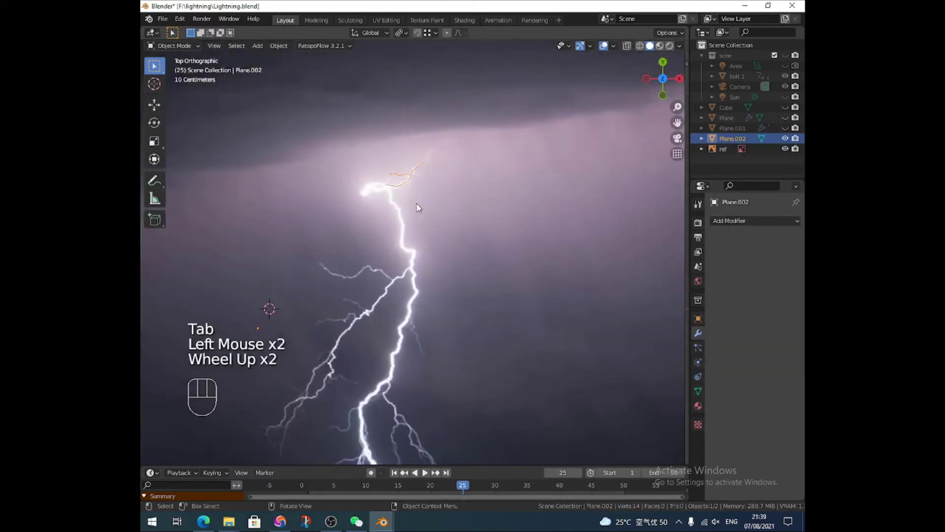
scroll(417, 206, "up", 2)
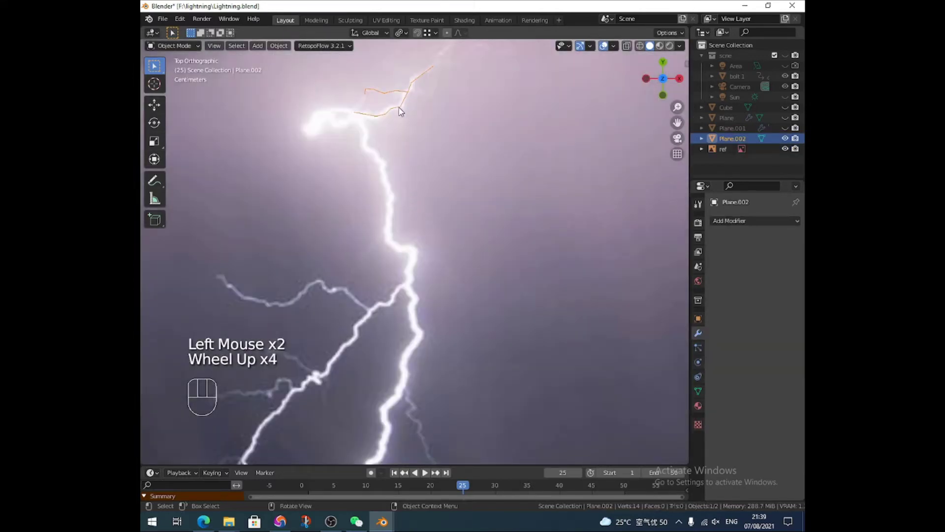
key("x")
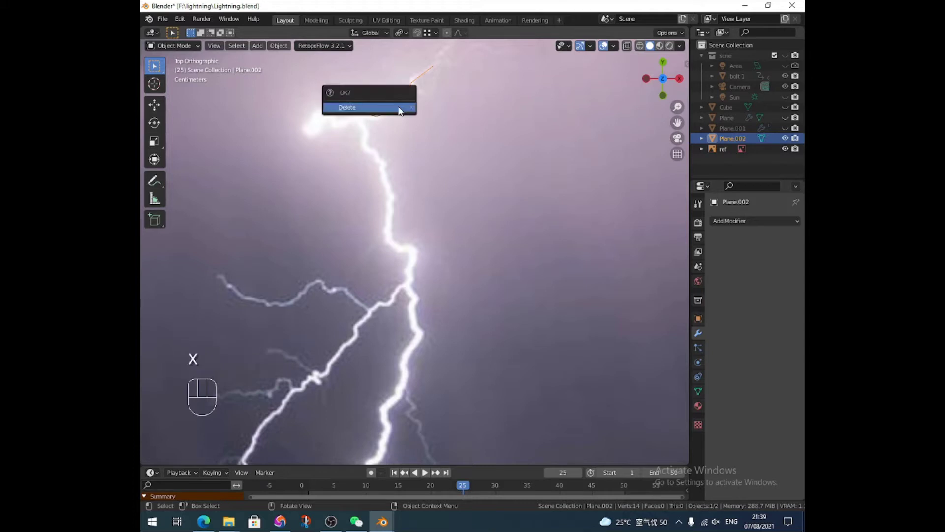
left_click(401, 105)
- Select the lightning reference image and hide it
scroll(393, 148, "down", 2)
left_click(429, 198)
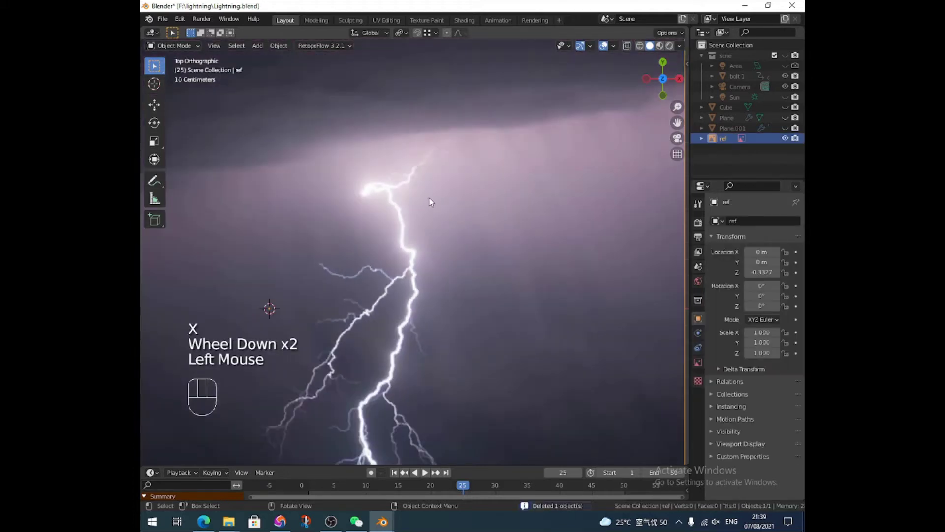
key("h")
- Add a 2 m plane at the world origin
left_click(257, 46)
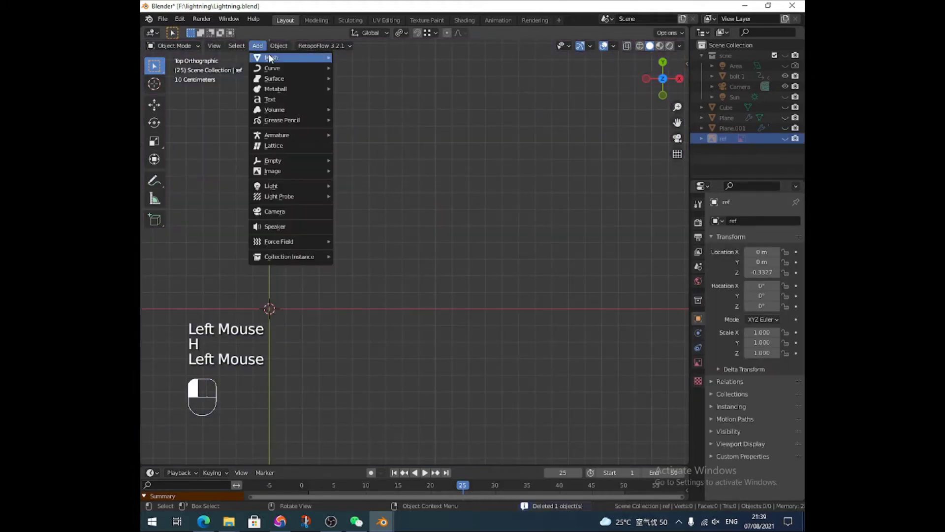
mouse_move(272, 59)
left_click(355, 58)
scroll(369, 261, "down", 3)
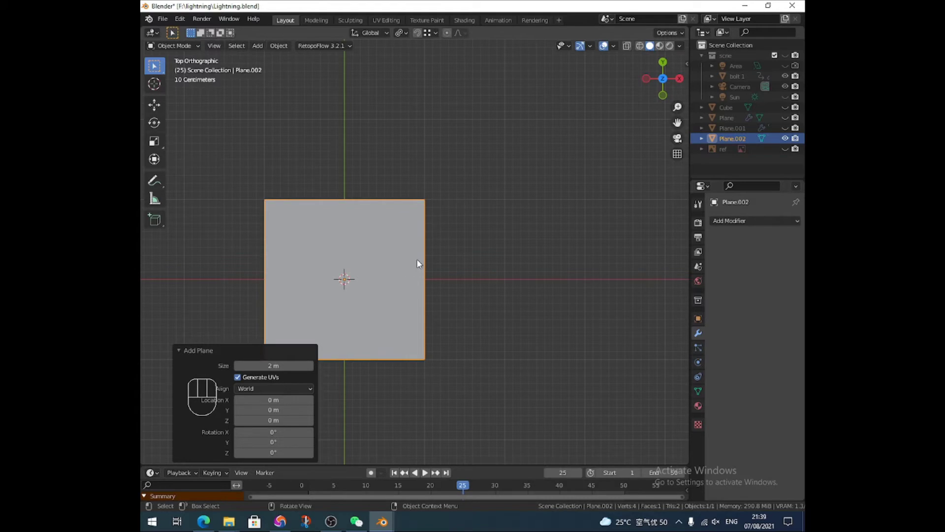
- Add an Ocean modifier to the new plane and bring the whole generated surface into view
left_click(722, 221)
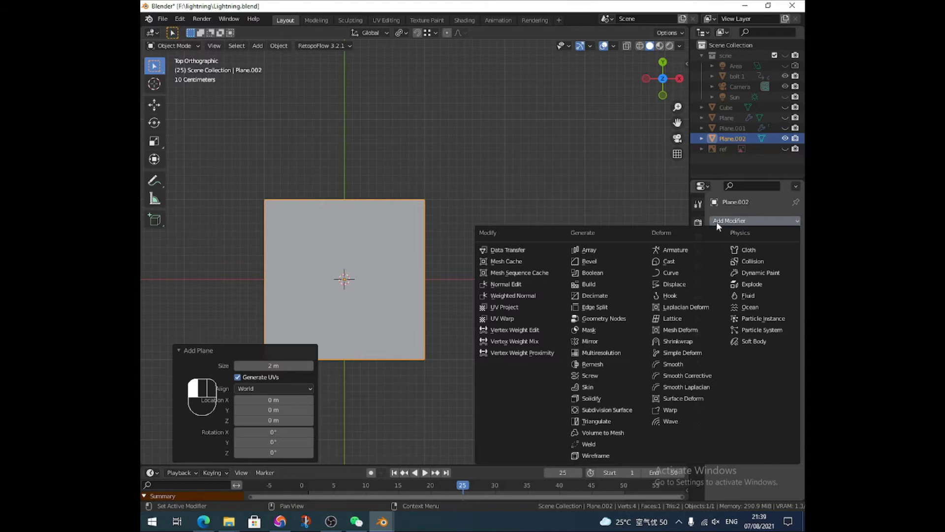
left_click(732, 220)
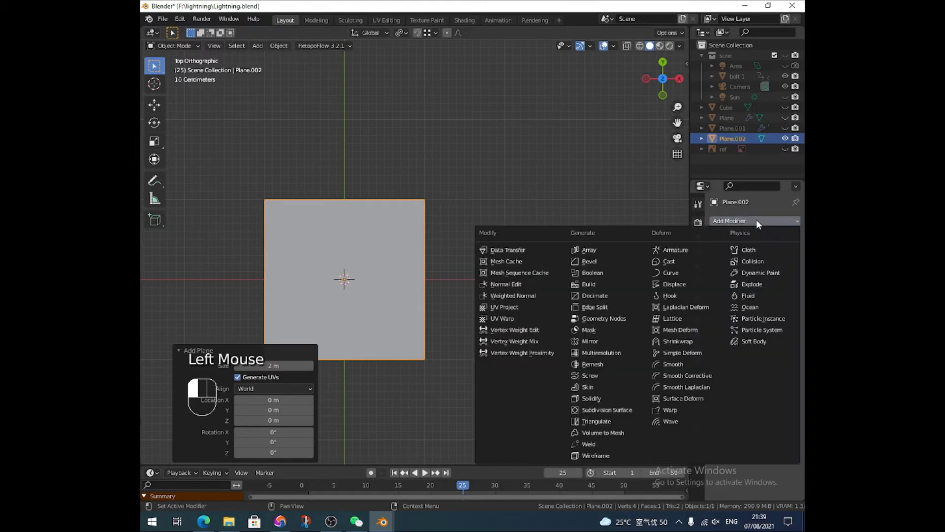
left_click(752, 309)
scroll(492, 260, "down", 8)
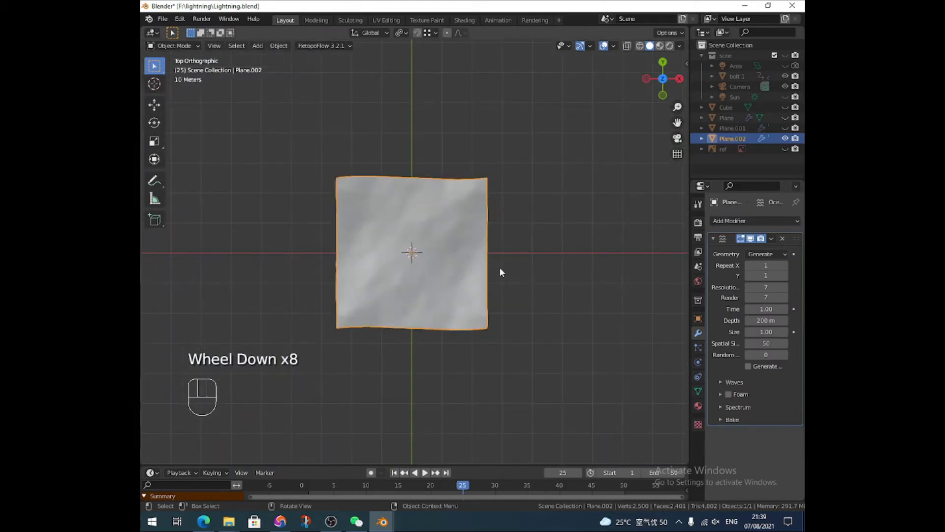
- Set the Ocean modifier's spectrum to Established Ocean
middle_click_drag(499, 268, 496, 225)
scroll(458, 249, "up", 2)
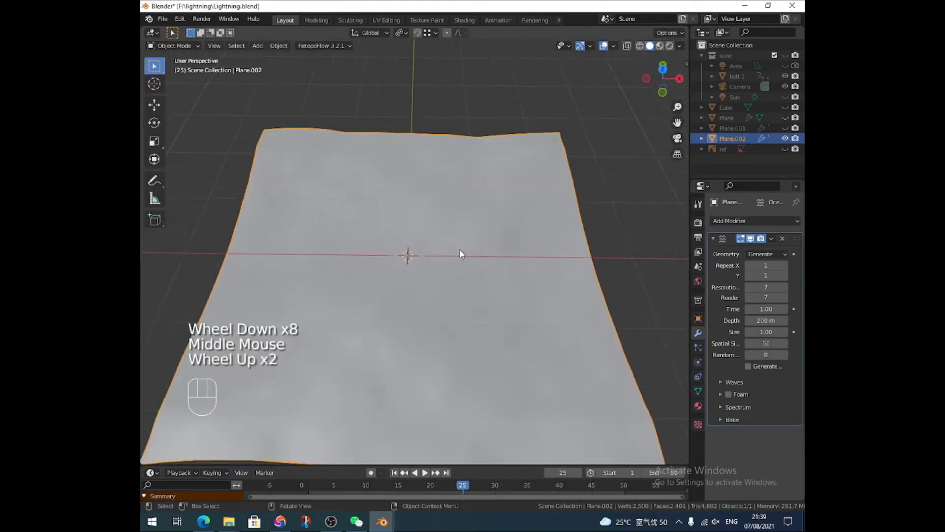
left_click(721, 407)
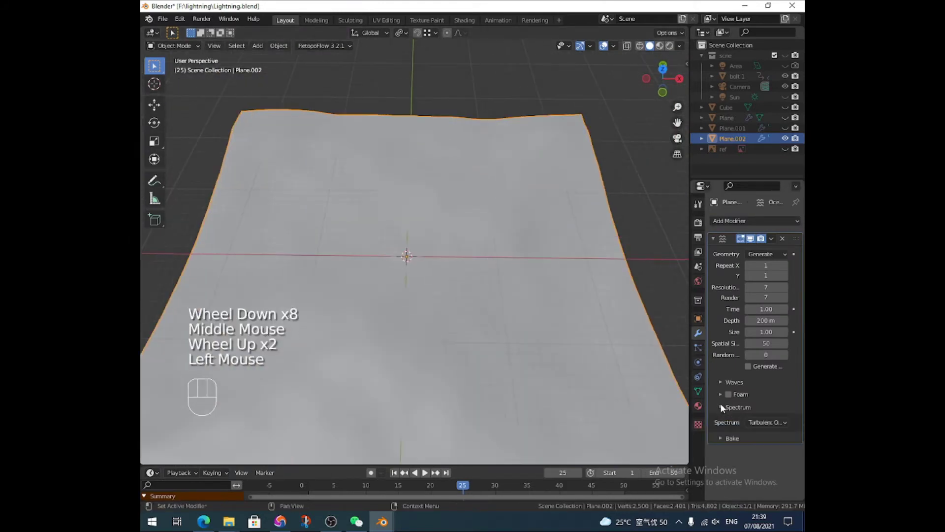
left_click(762, 422)
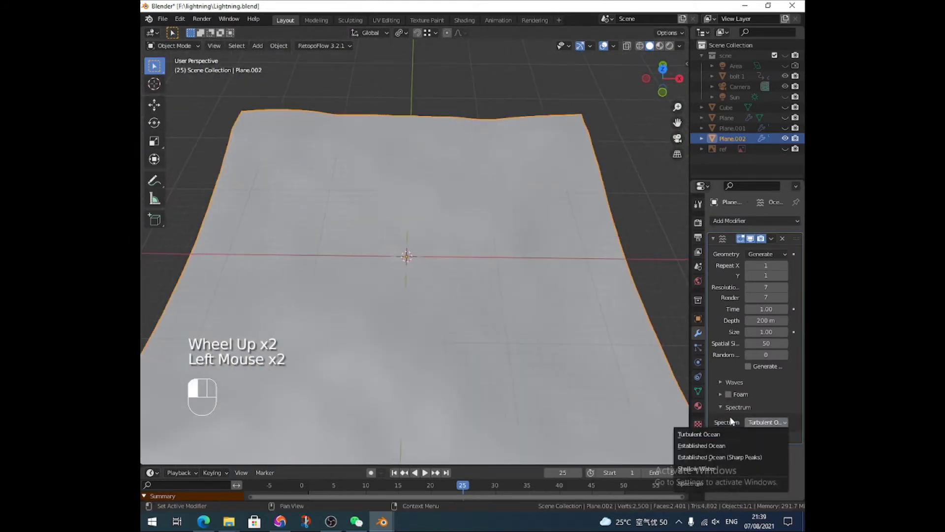
left_click(714, 446)
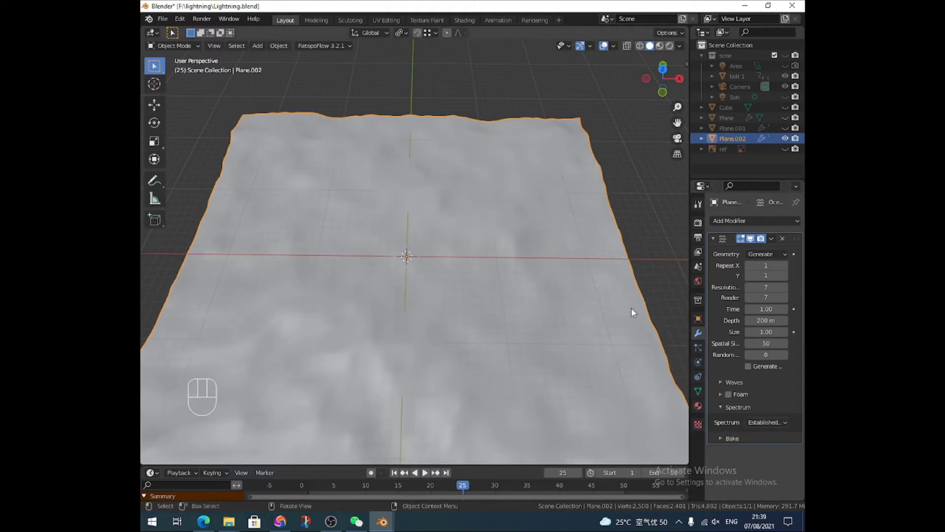
- Raise the Ocean modifier's wave choppiness to 4
left_click(727, 382)
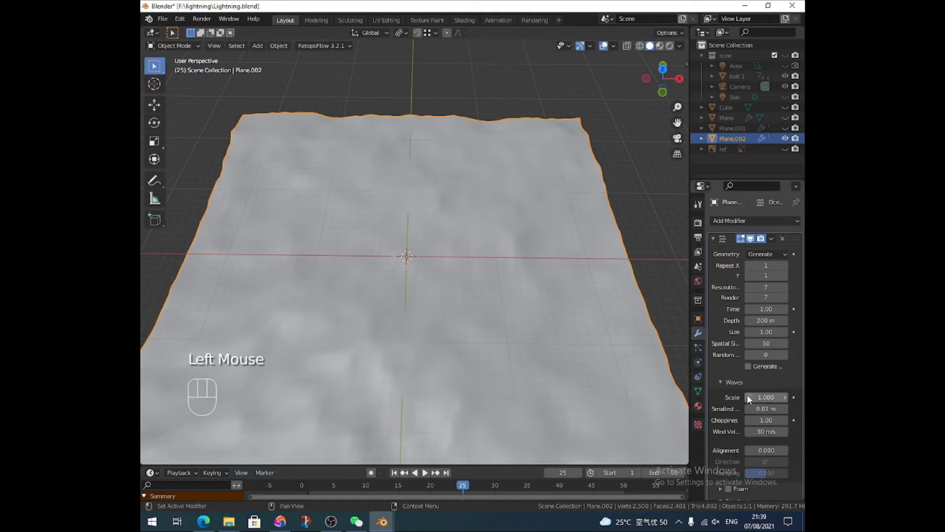
left_click(761, 419)
type("4")
key("Return")
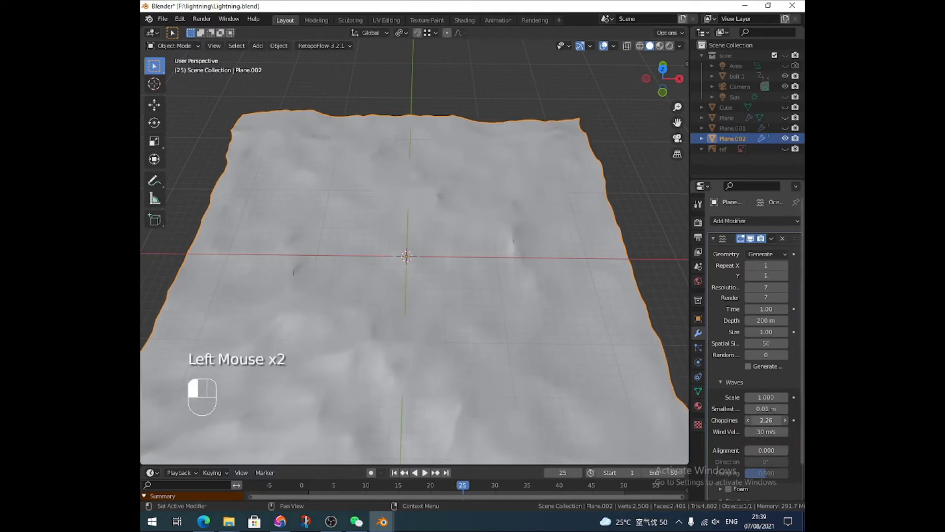
left_click(766, 418)
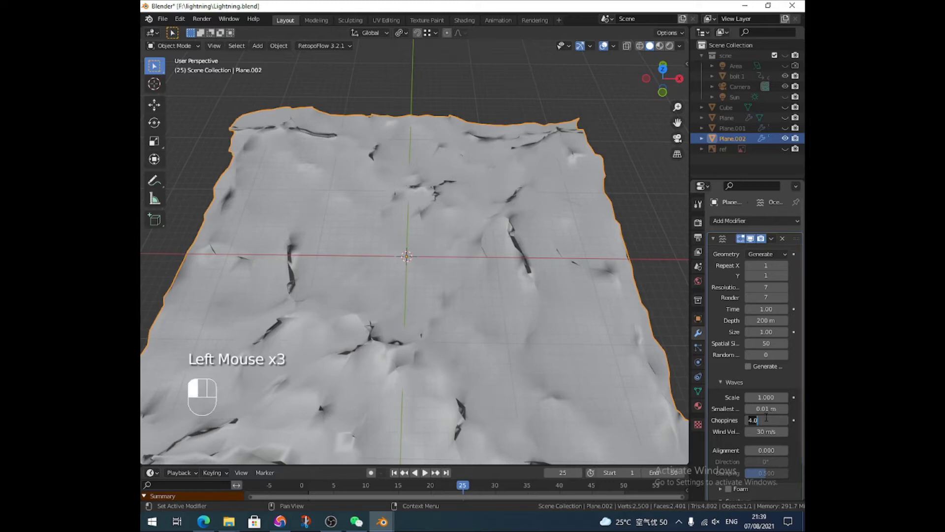
key("Return")
left_click(763, 417)
key("Return")
triple_click(765, 419)
key("Return")
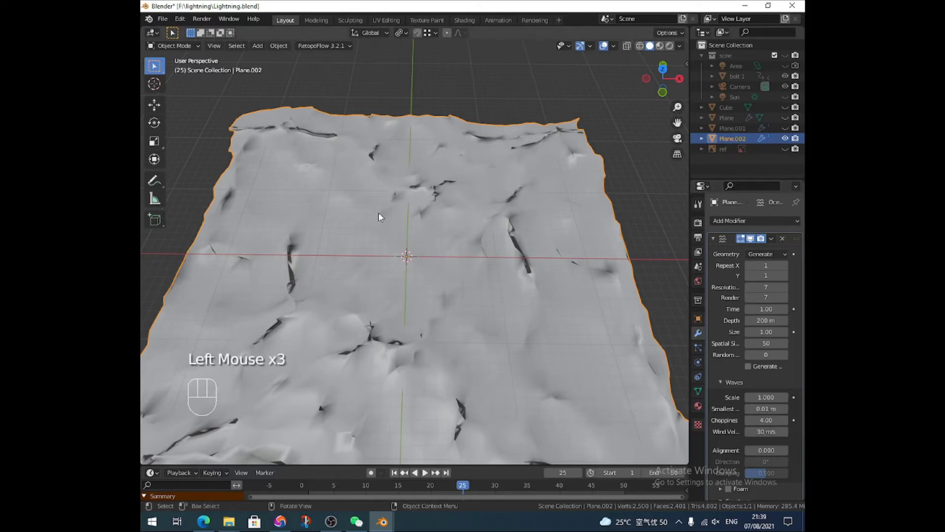
middle_click_drag(406, 233, 406, 242)
scroll(409, 246, "up", 3)
scroll(414, 246, "down", 1)
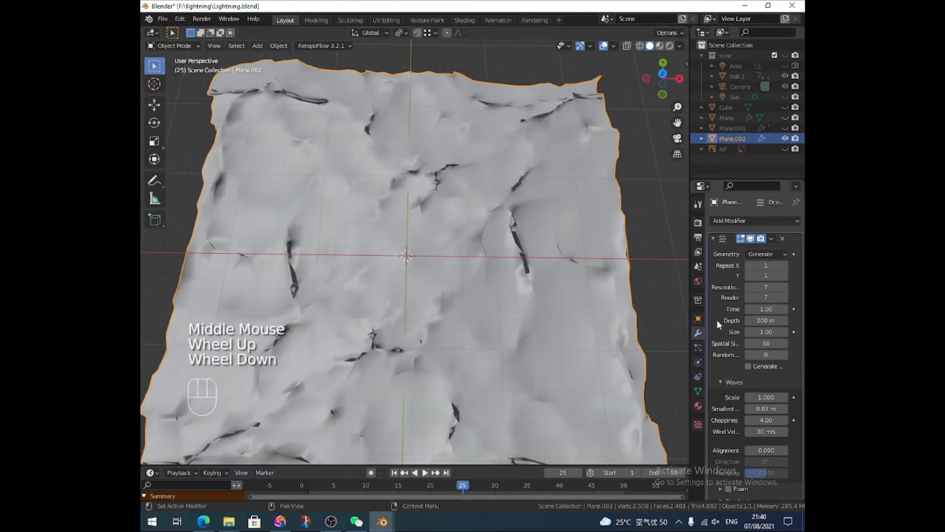
- Apply the Ocean modifier and open the resulting mesh in Edit Mode, seen from the top
key("ctrl+a")
key("Tab")
middle_click_drag(443, 232, 451, 227)
key("KP_7")
scroll(452, 228, "down", 3)
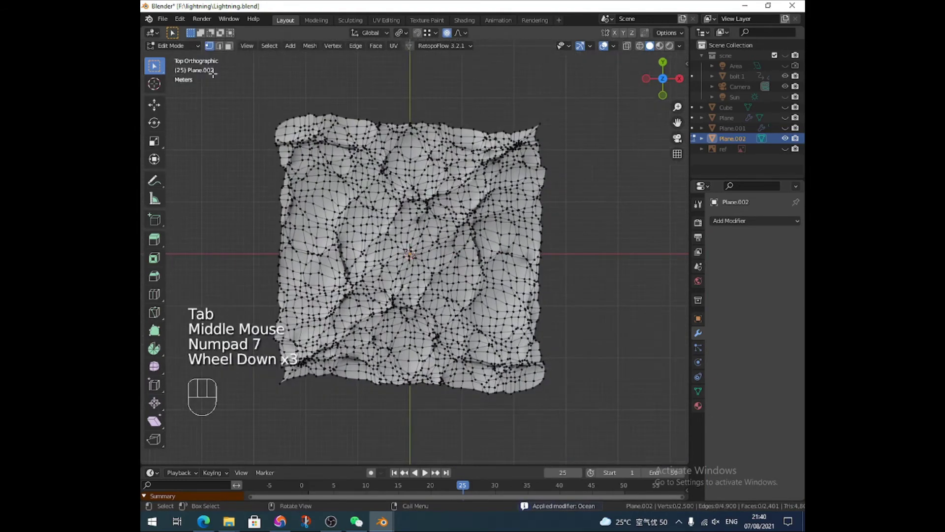
- In edge select mode, select several spaced lengthwise edge loops across the negative-X half of the ocean mesh
left_click(220, 46)
scroll(297, 121, "up", 1)
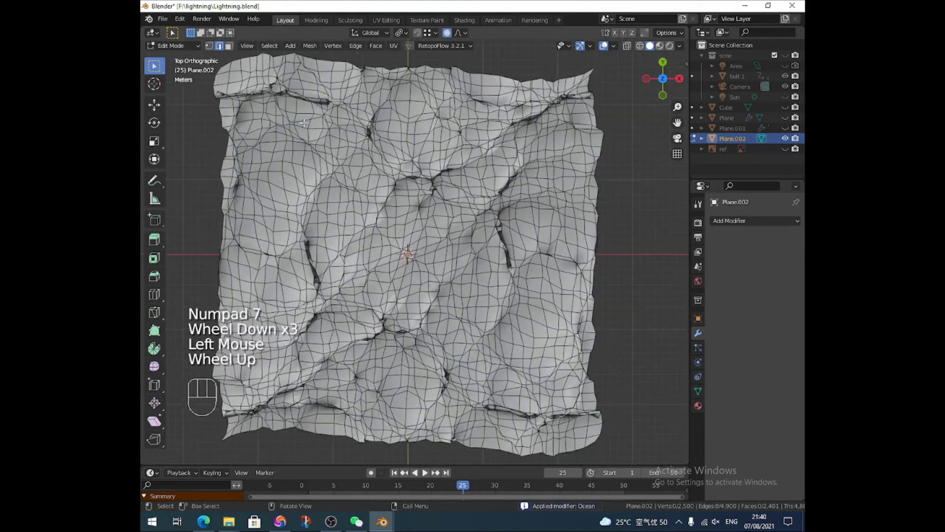
left_click(251, 68, "alt")
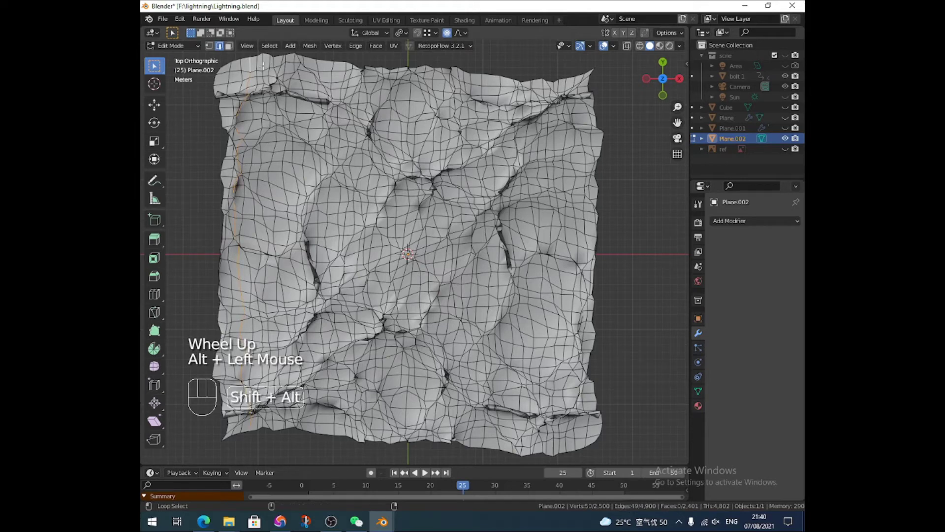
left_click(252, 68, "alt+shift")
left_click(271, 64, "alt+shift")
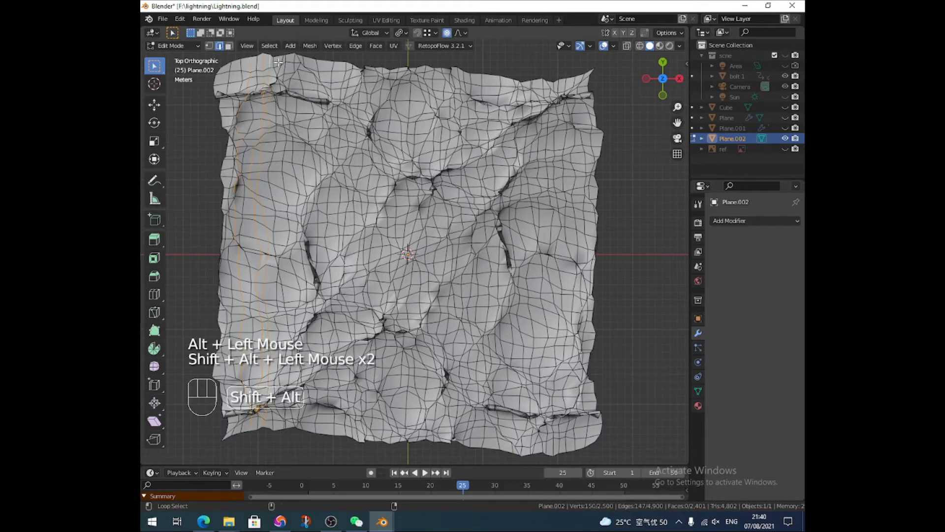
left_click(295, 59, "alt+shift")
left_click(319, 62, "alt+shift")
left_click(333, 64, "alt+shift")
left_click(349, 67, "alt+shift")
left_click(381, 69, "alt+shift")
left_click(396, 71, "alt+shift")
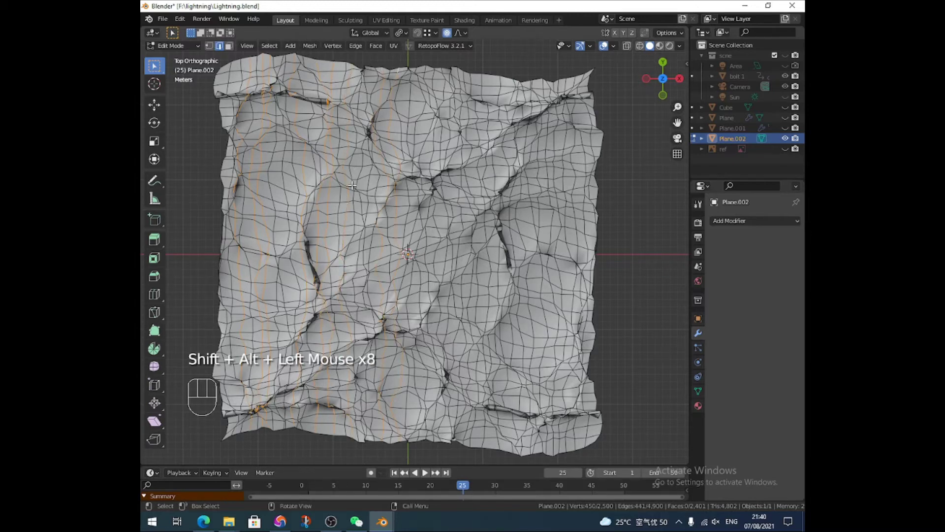
- Separate the selected edge loops into their own object and delete the remaining ocean surface
key("p")
left_click(406, 185)
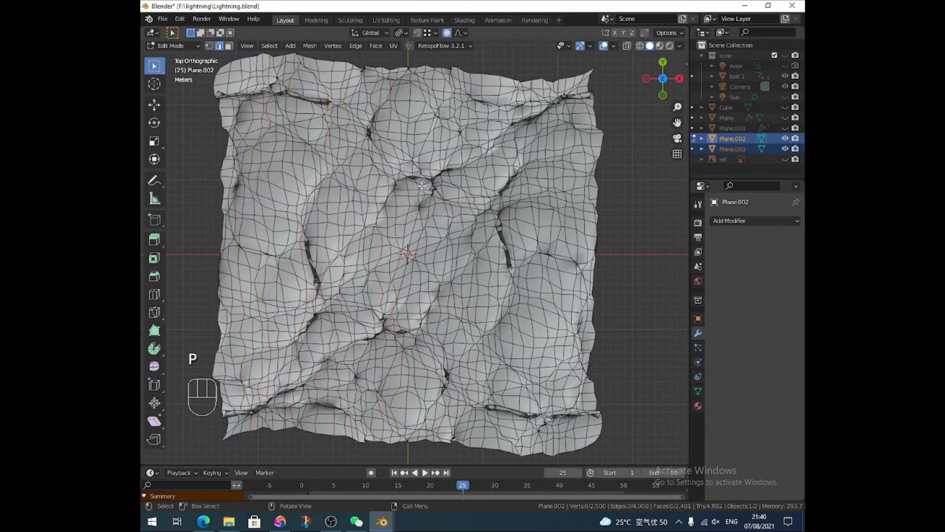
key("Tab")
left_click(501, 195)
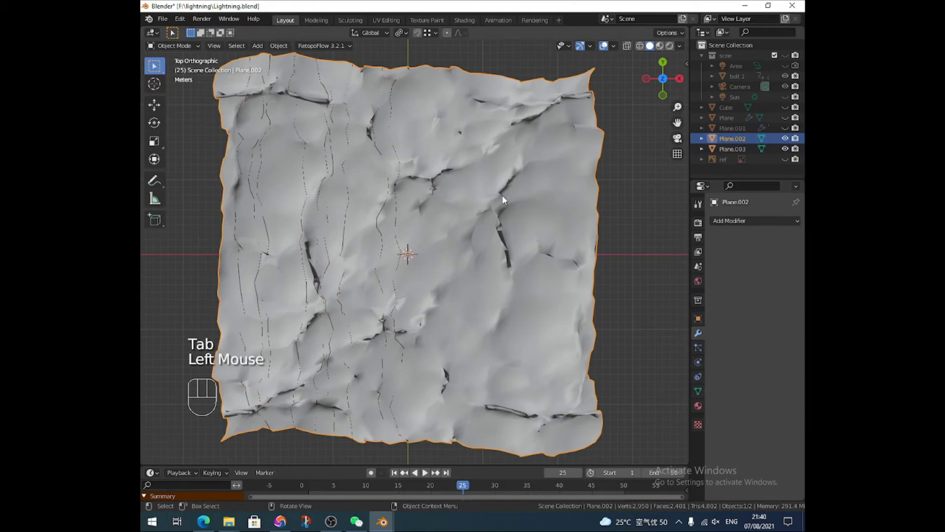
key("x")
left_click(502, 197)
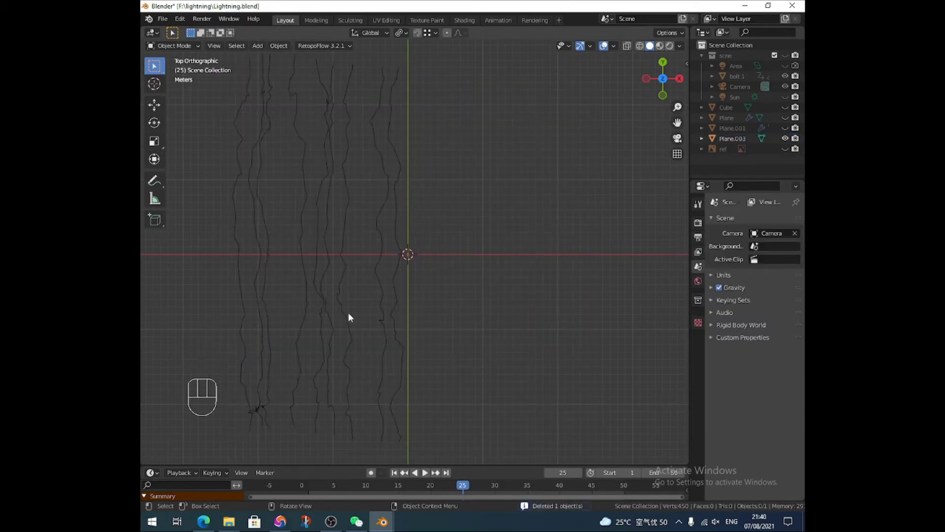
- In Edit Mode, select the linked strand nearest the Y axis and move it along X past the origin, with proportional editing off
left_click(397, 296)
key("Tab")
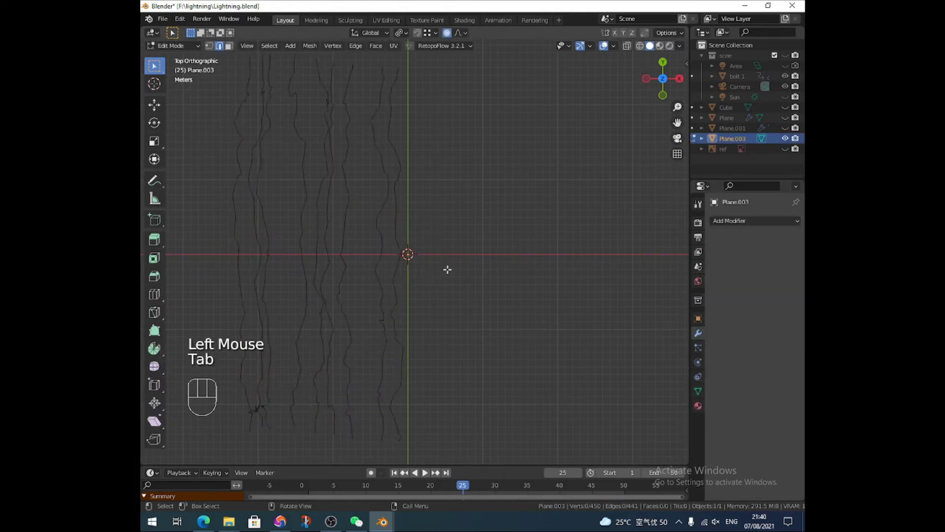
key("3")
key("l")
key("l")
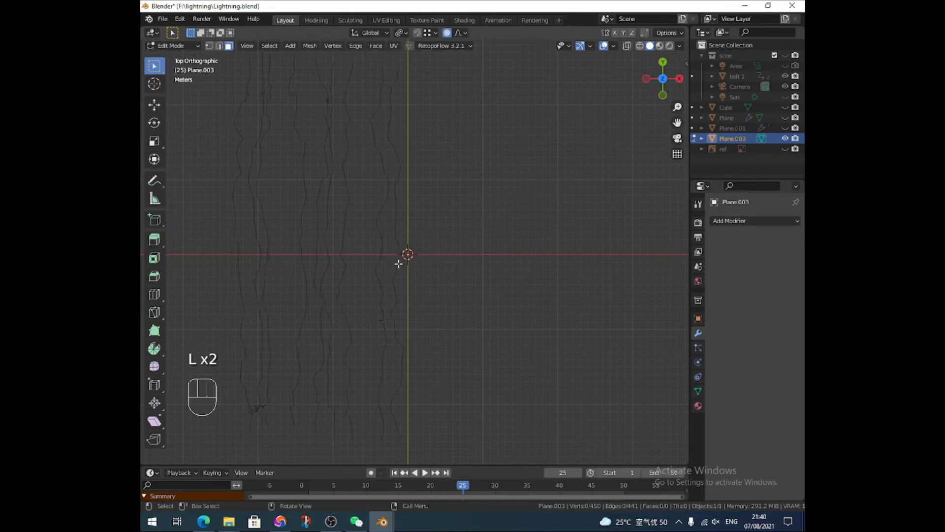
key("l")
key("l")
key("l")
key("l")
key("2")
key("l")
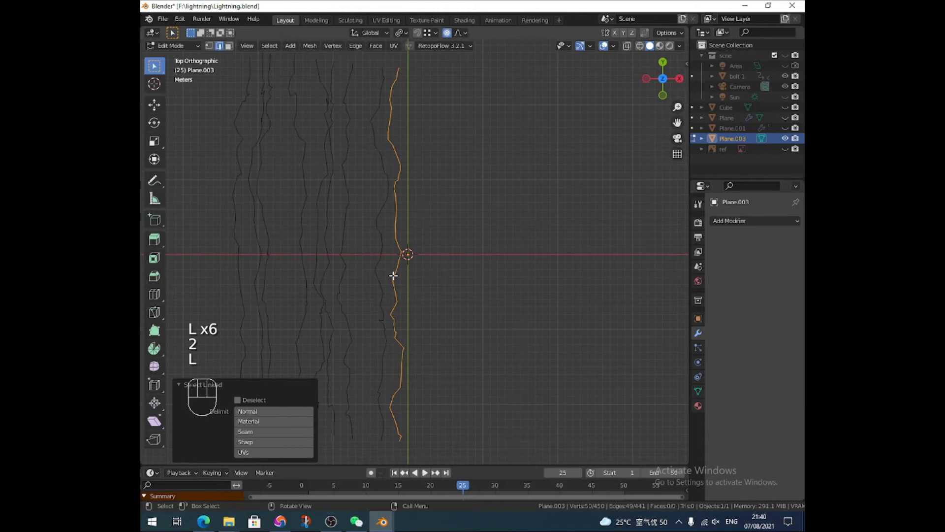
key("o")
key("g")
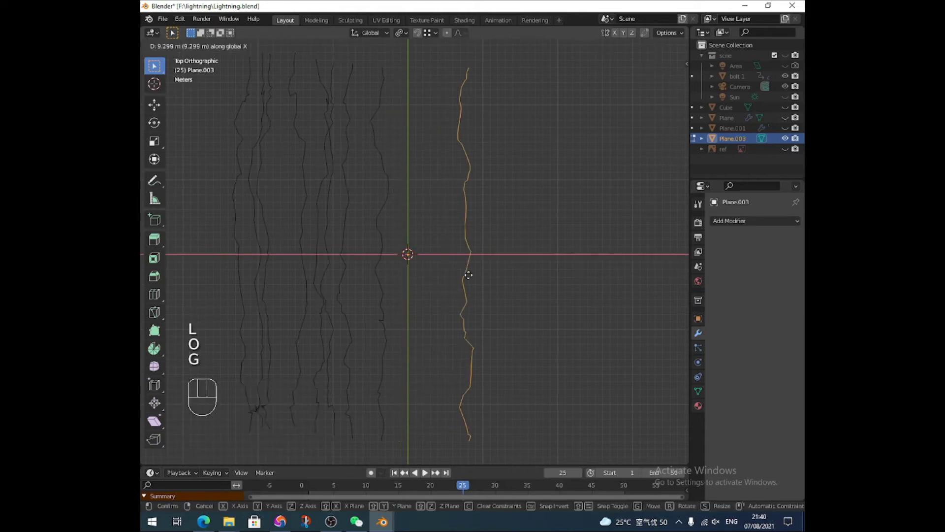
left_click(416, 246)
- Select the next strand, scale it down, rotate it -26.7° and place its upper end beside the middle of the moved strand
key("l")
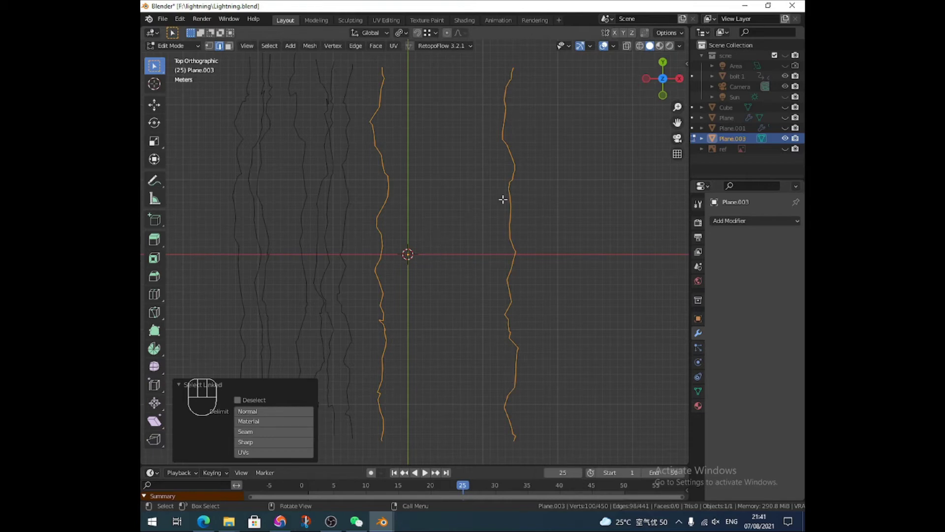
left_click(578, 246)
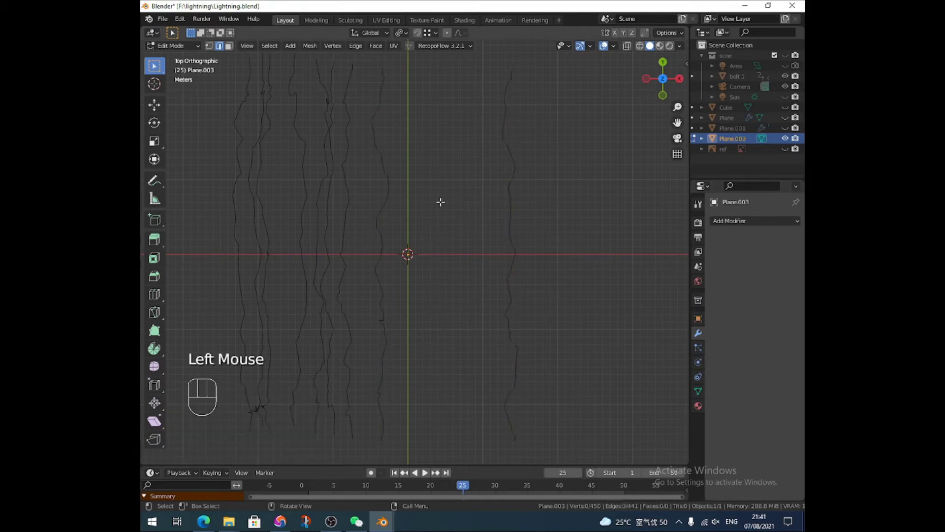
key("l")
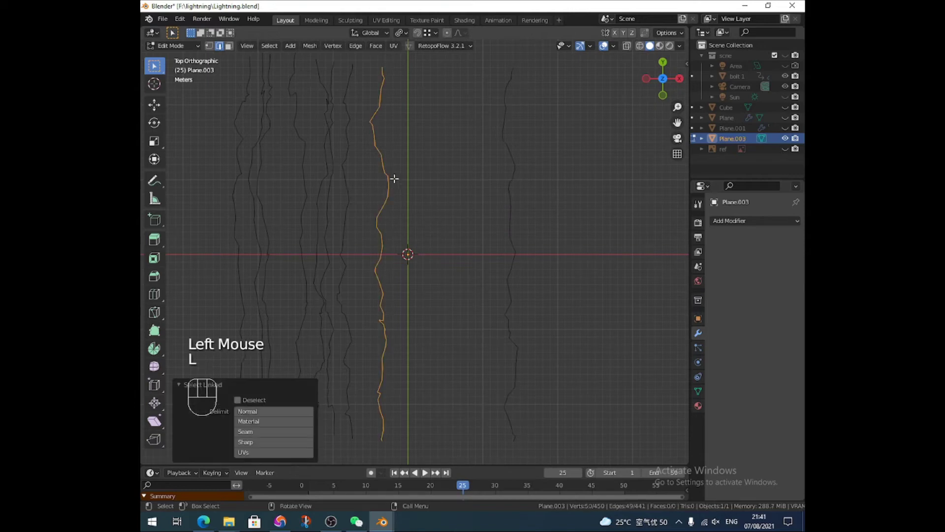
key("s")
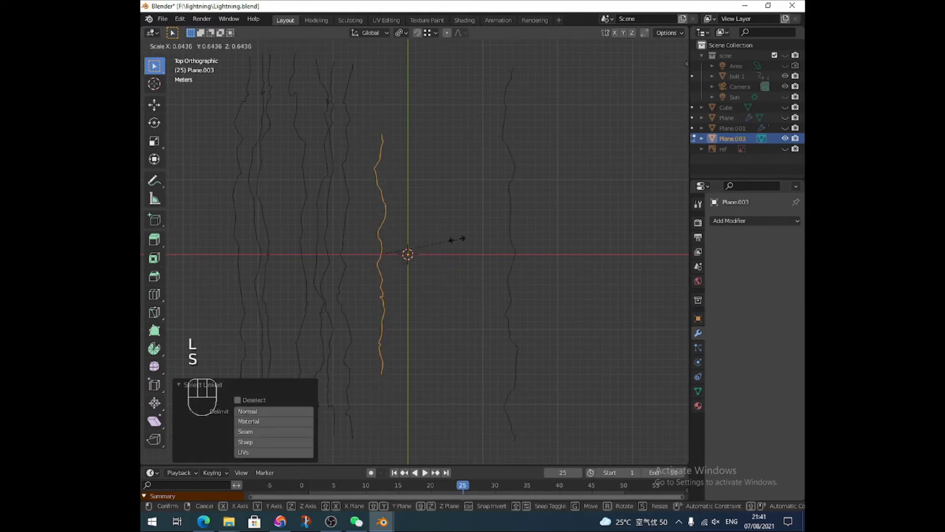
left_click(429, 249)
key("g")
left_click(603, 325)
key("r")
key("g")
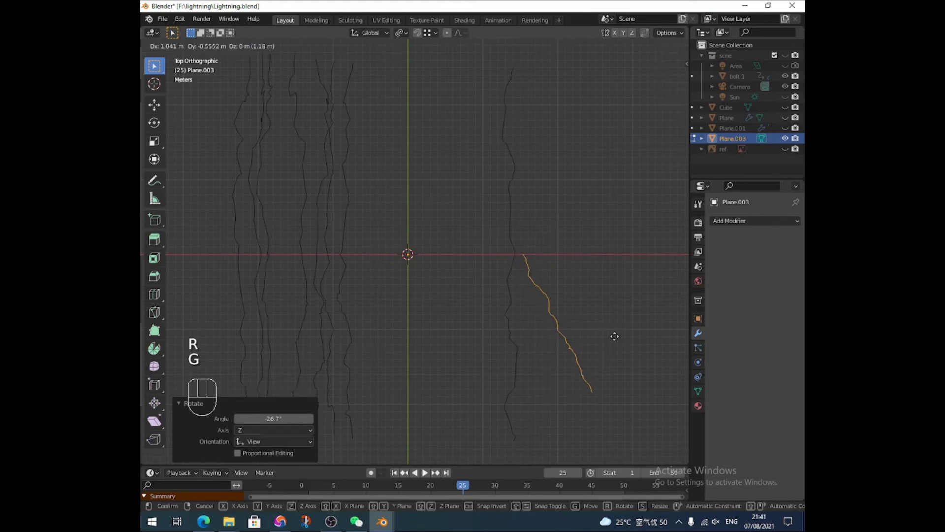
left_click(613, 334)
- Merge the branch's top vertex into the adjacent main strand vertex using At Last, and return to Object Mode
key("1")
left_click(523, 255)
left_click(515, 252, "shift")
key("m")
left_click(535, 260)
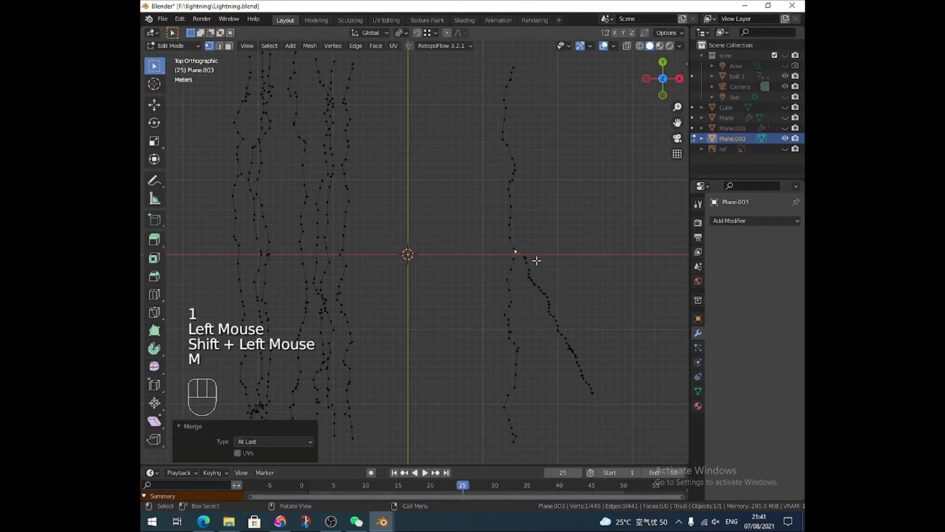
key("Tab")
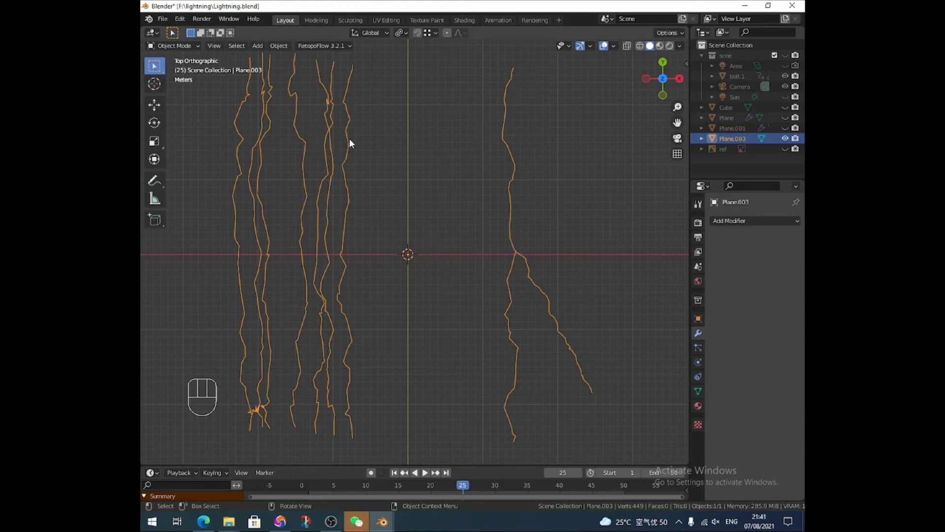
- Select the linked forked bolt in Edit Mode, separate it into its own object and return to Object Mode
key("Tab")
key("l")
right_click(510, 189)
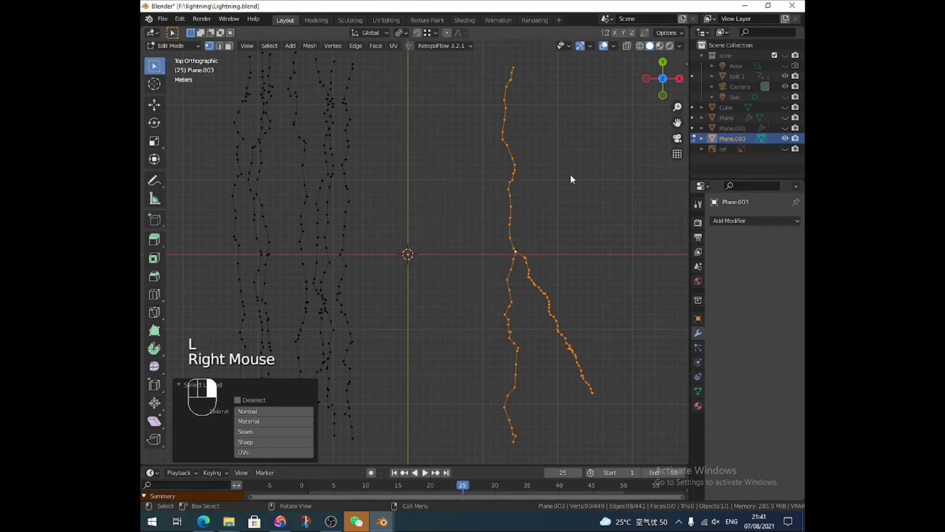
key("p")
left_click(558, 200)
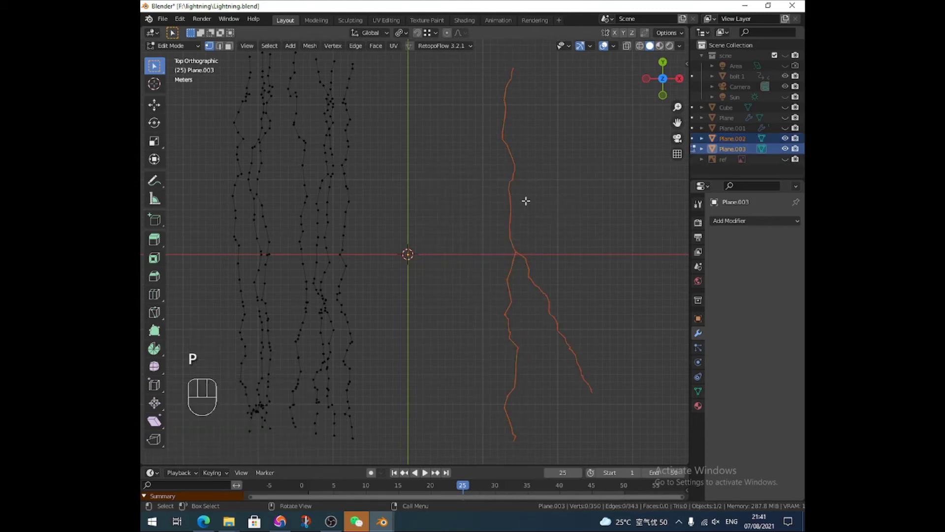
key("Tab")
- Select the forked bolt object and convert it to a curve
left_click(510, 196)
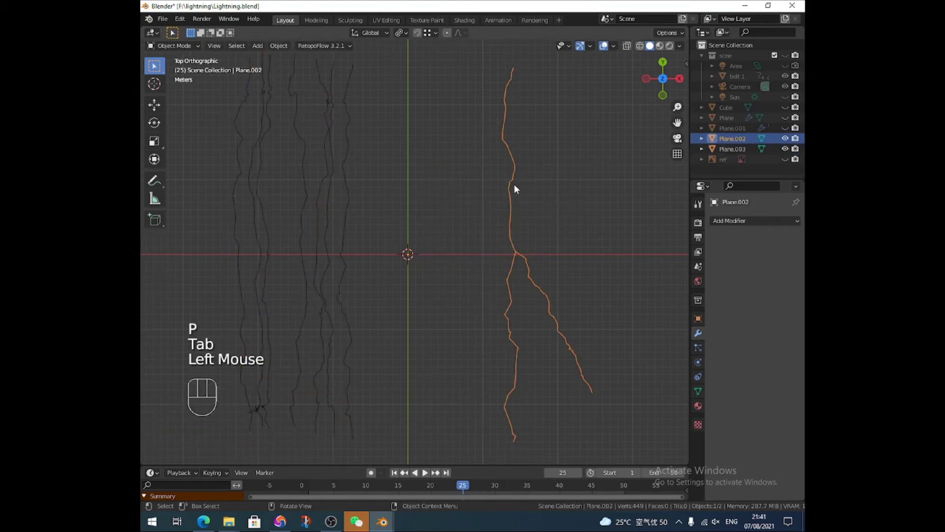
right_click(514, 184)
mouse_move(500, 211)
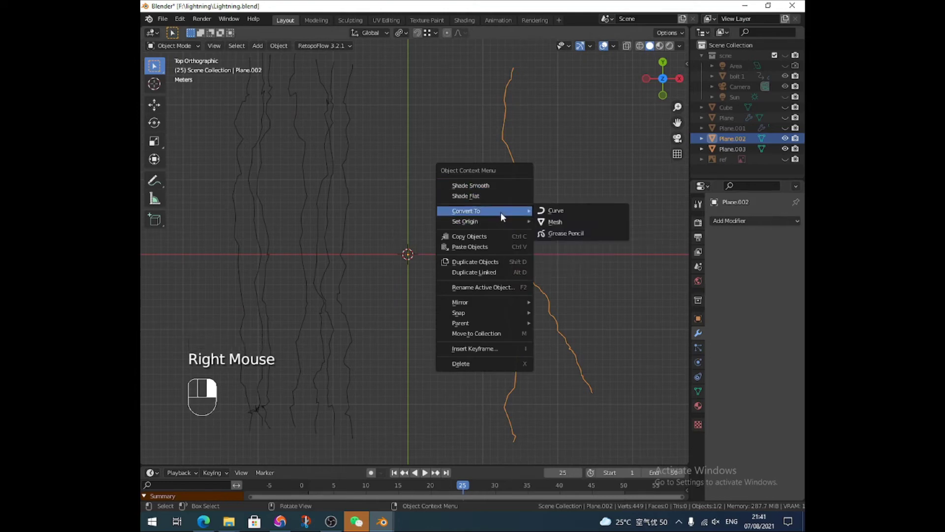
left_click(547, 212)
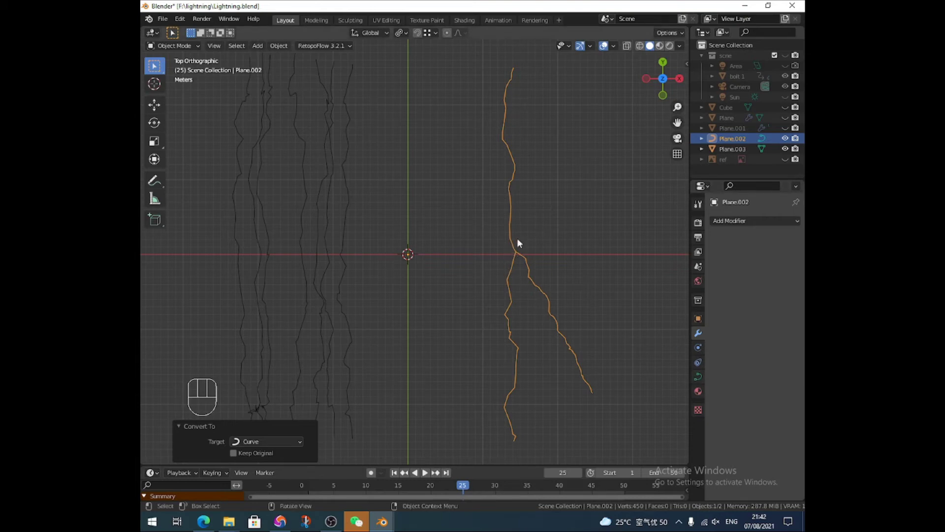
- Give the bolt curve a round bevel with a depth of 0.38 m
left_click(697, 376)
scroll(740, 352, "down", 4)
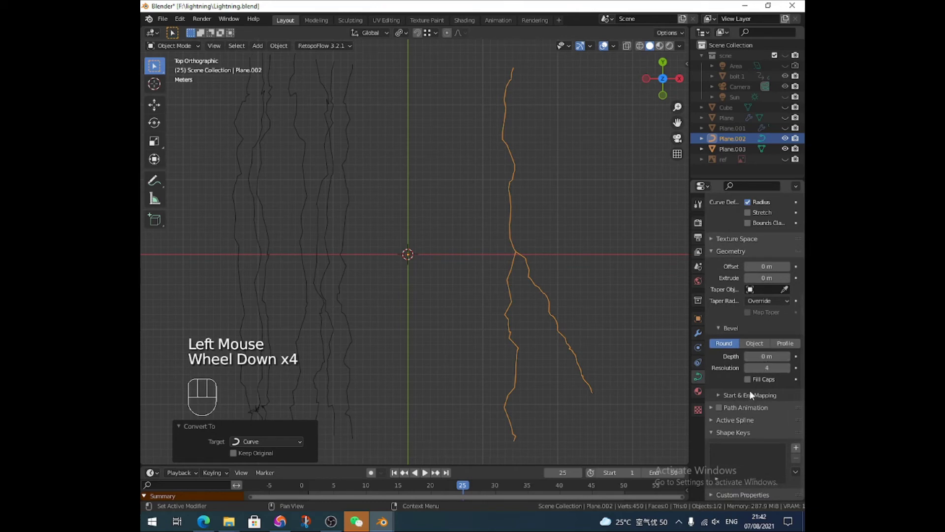
left_click(754, 344)
left_click(723, 344)
scroll(752, 358, "down", 2)
left_click_drag(752, 358, 786, 358)
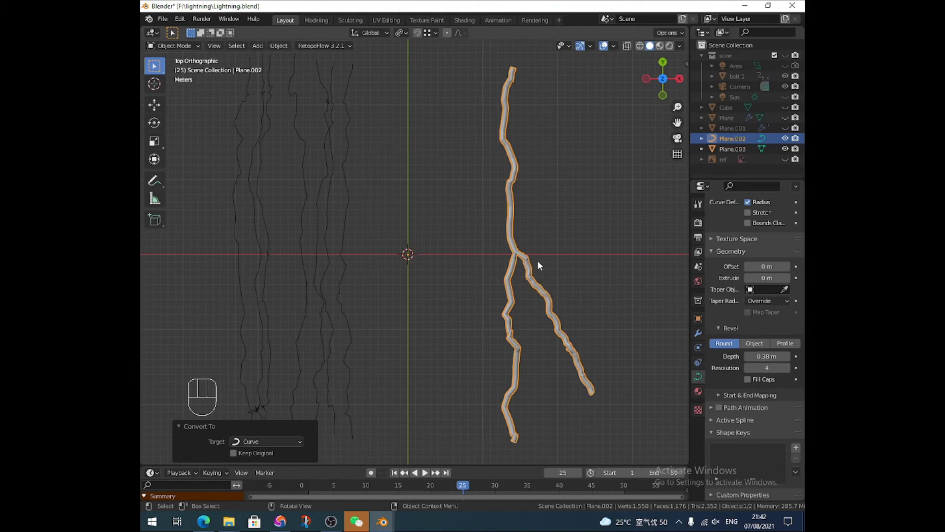
- In Edit Mode, select the control points at both lower tips of the bolt curve and shrink their radius
key("Tab")
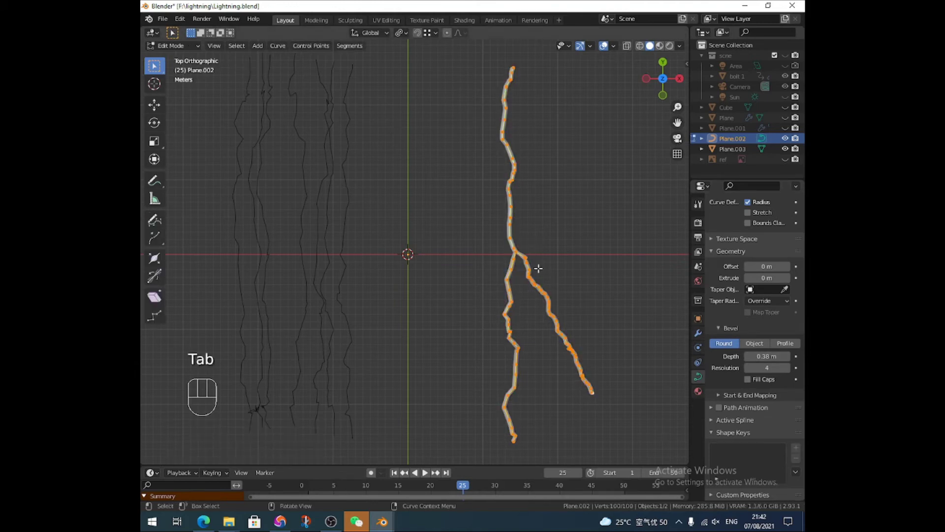
left_click(591, 390)
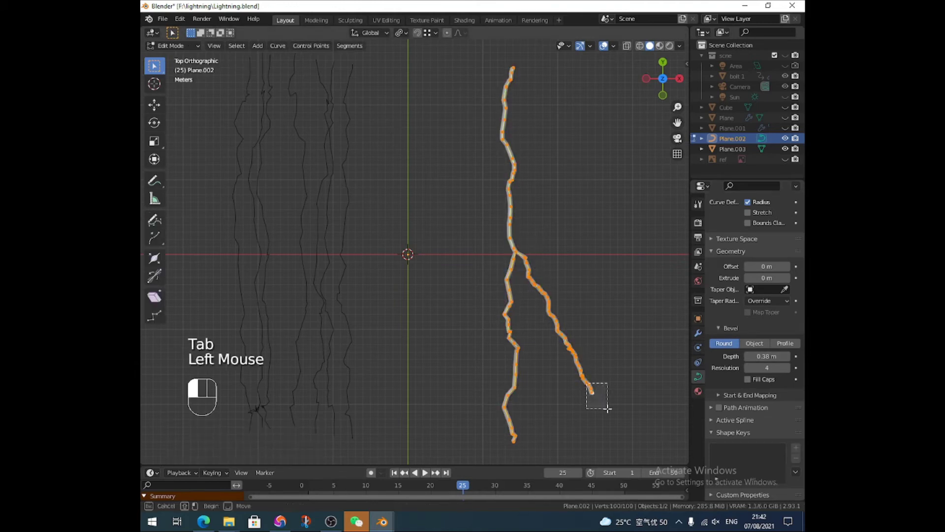
left_click(514, 434, "shift")
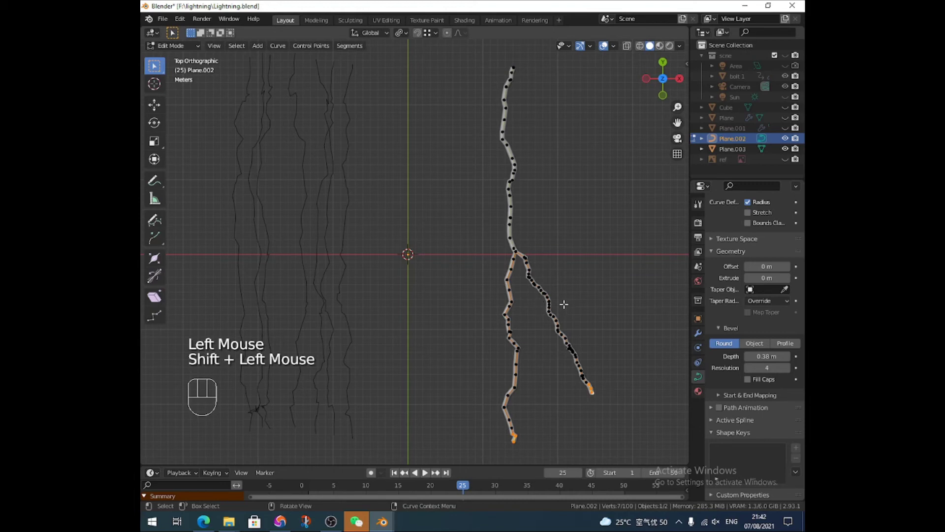
scroll(556, 238, "up", 3)
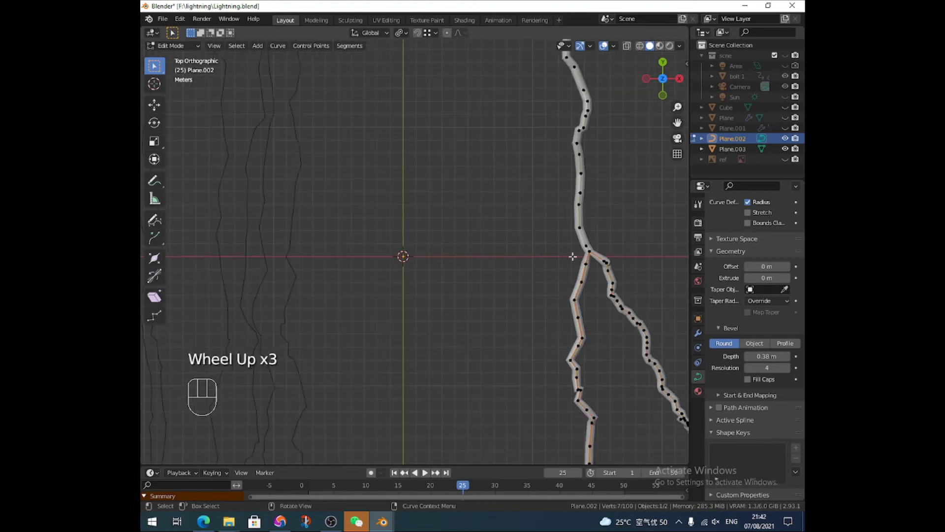
middle_click_drag(579, 301, 453, 186, "shift")
scroll(516, 279, "down", 2)
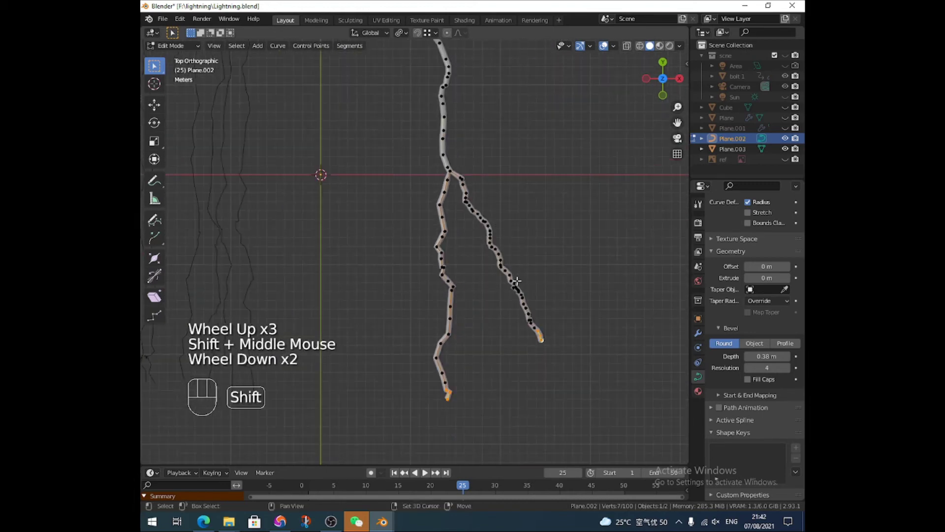
middle_click_drag(516, 279, 522, 265, "shift")
key("alt+s")
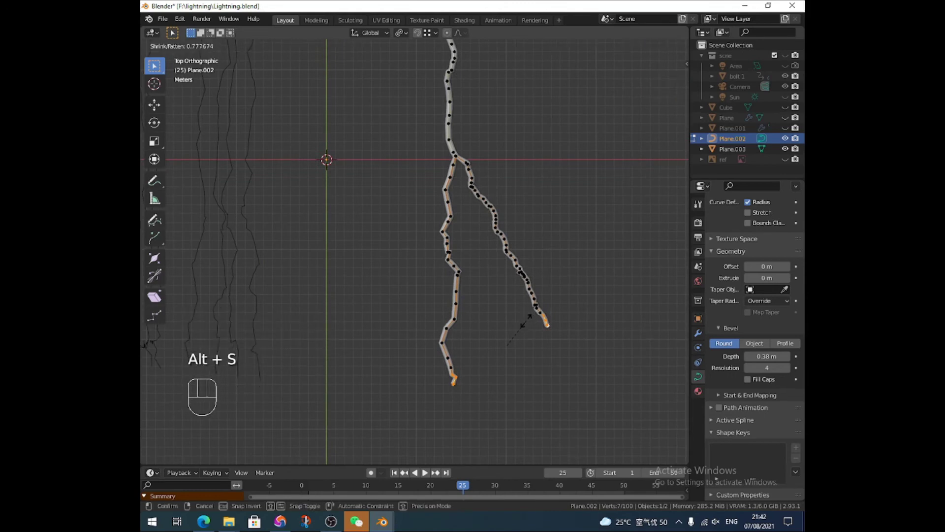
left_click(525, 321)
- Enable proportional editing and shrink the lower tips' radius by a factor of about 0.52 so both strands taper gradually
key("o")
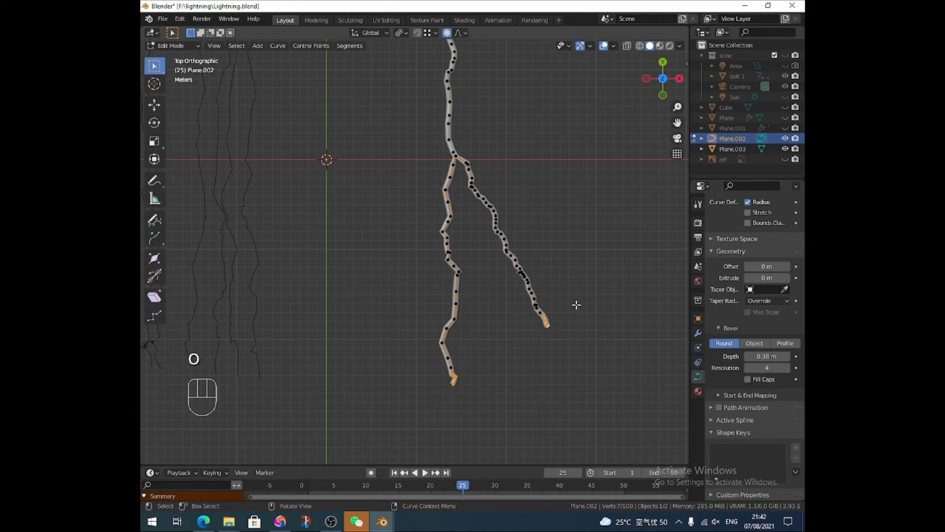
key("alt+s")
scroll(555, 311, "up", 4)
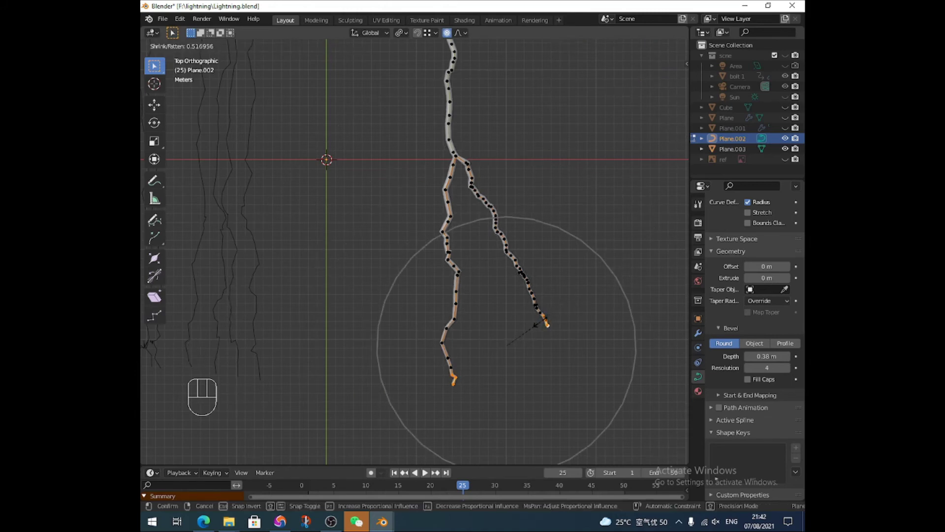
left_click(537, 324)
- Fatten the control points at the bolt's upper end by 1.463 with smooth proportional falloff, and return to Object Mode
middle_click_drag(516, 204, 521, 352, "shift")
left_click_drag(447, 92, 486, 142)
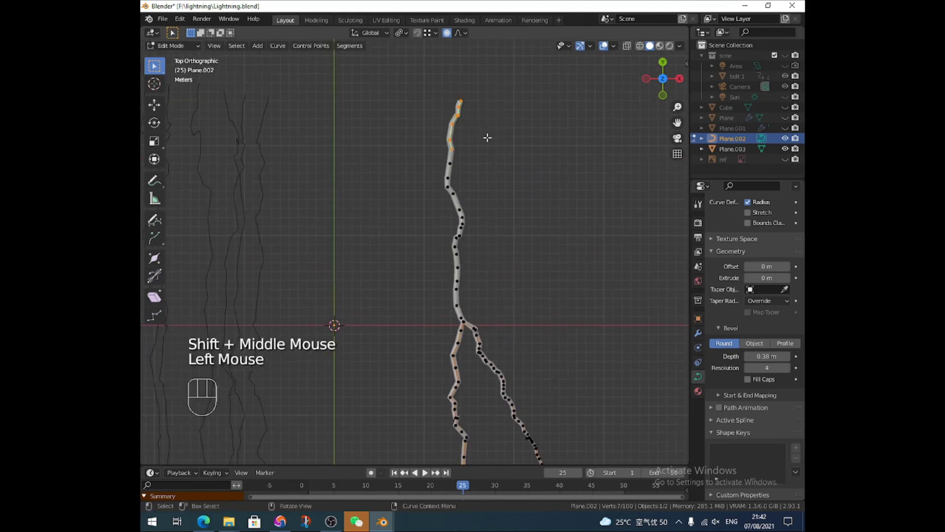
key("alt+s")
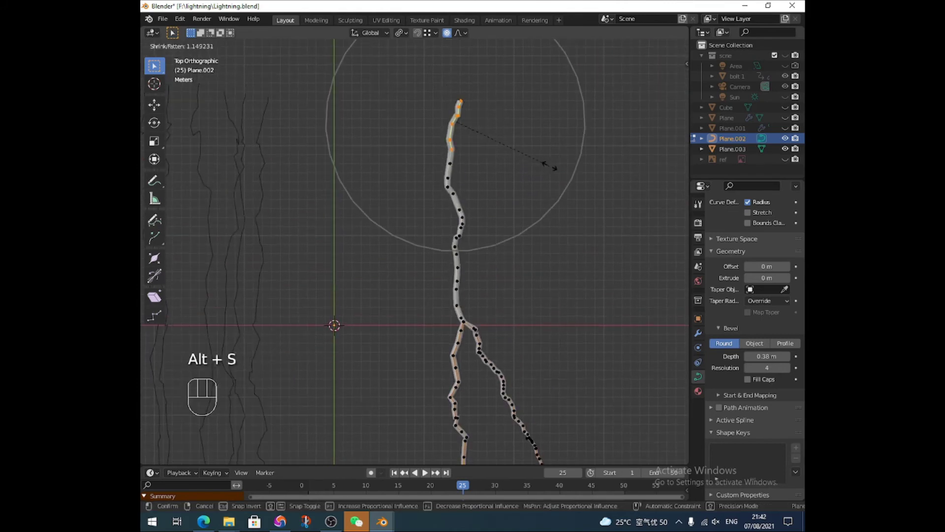
scroll(572, 173, "down", 3)
left_click(575, 177)
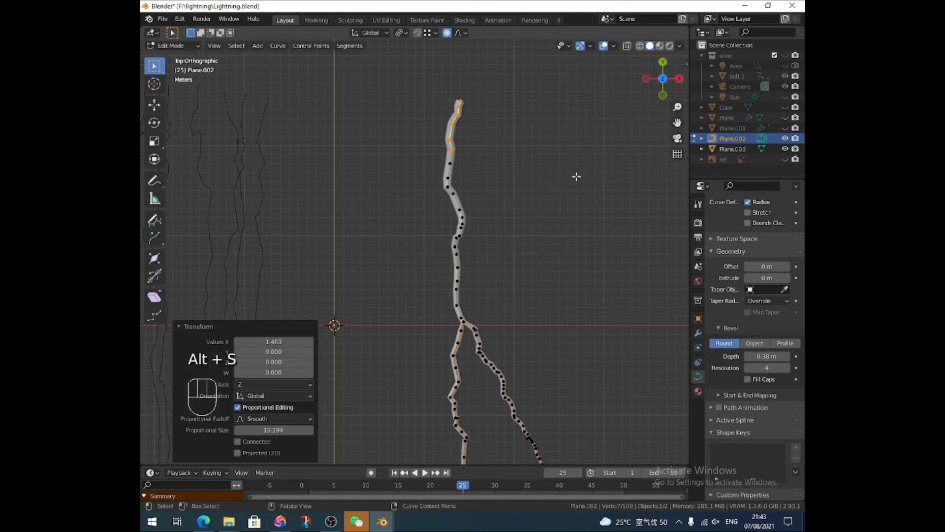
key("Tab")
middle_click_drag(538, 274, 535, 203, "shift")
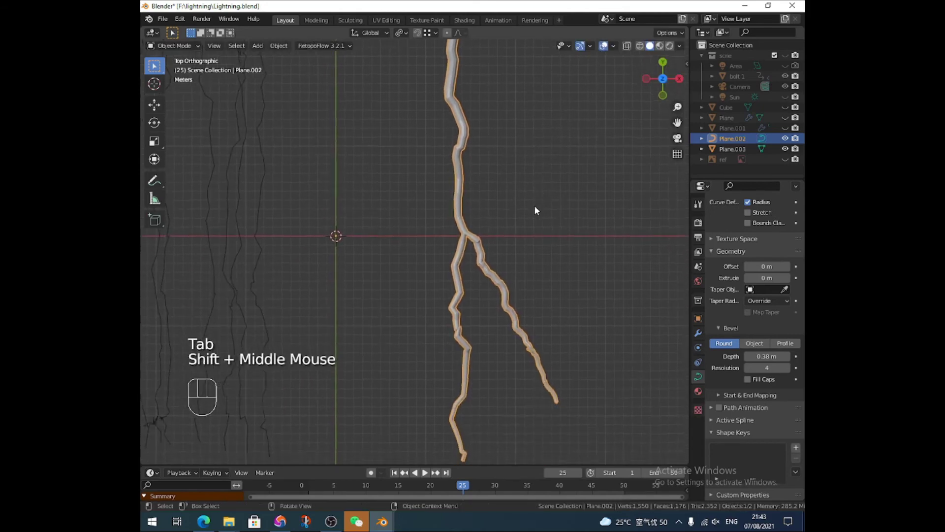
scroll(536, 236, "down", 2)
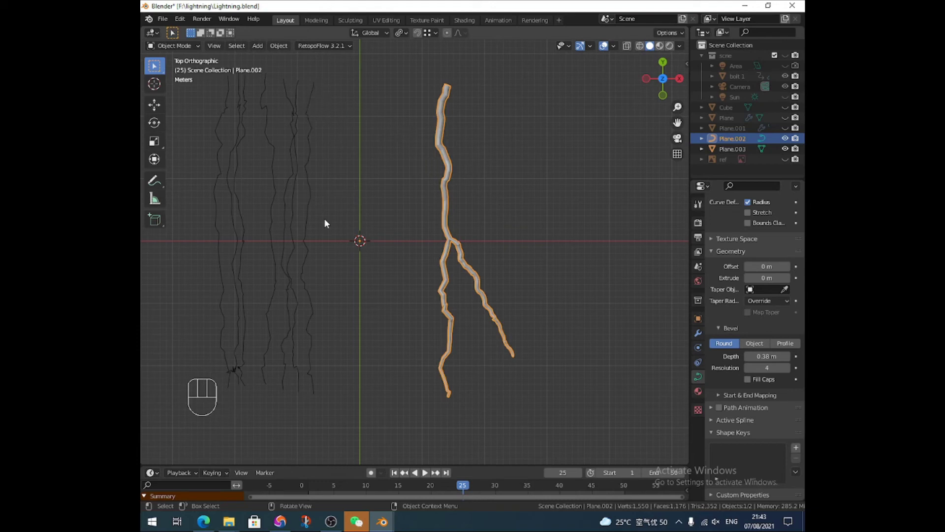
- Convert the beveled bolt curve to a mesh, inspect its geometry in Edit Mode and return to Object Mode
right_click(438, 142)
mouse_move(438, 141)
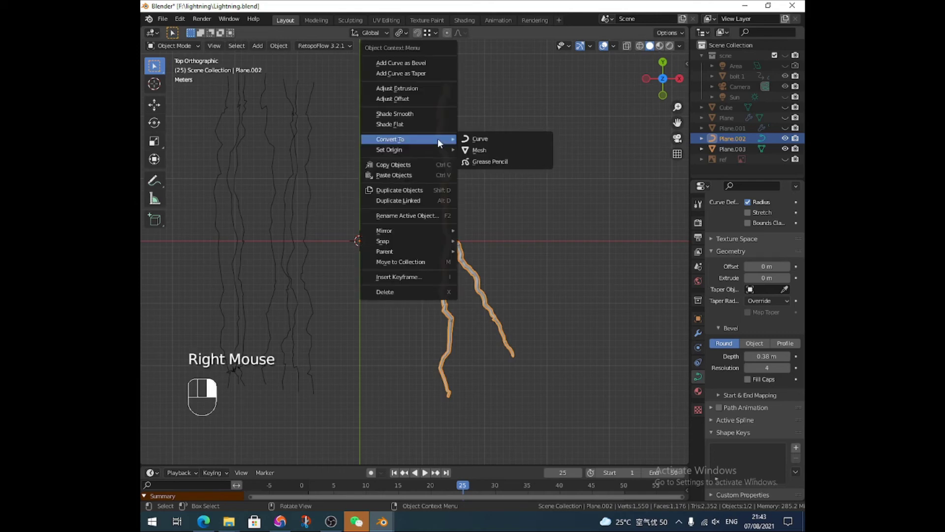
left_click(474, 149)
key("Tab")
scroll(445, 152, "up", 4)
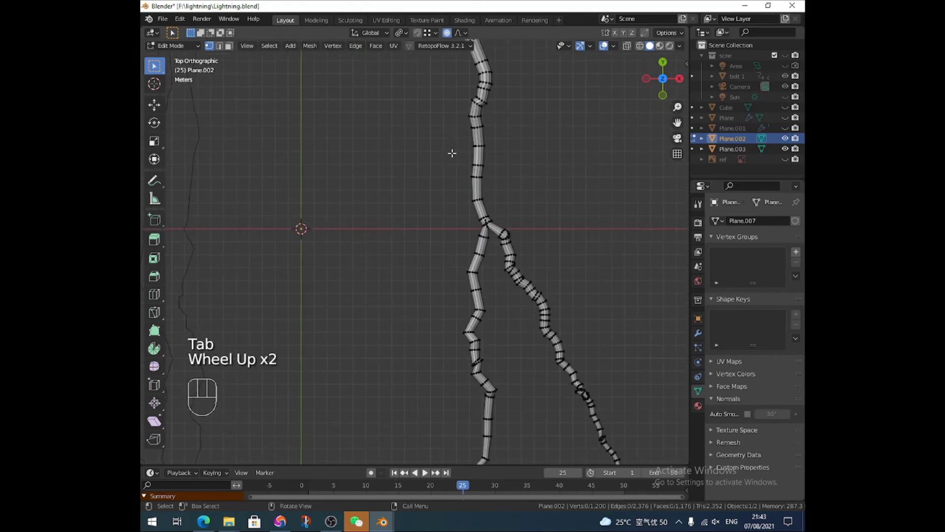
scroll(498, 182, "down", 5)
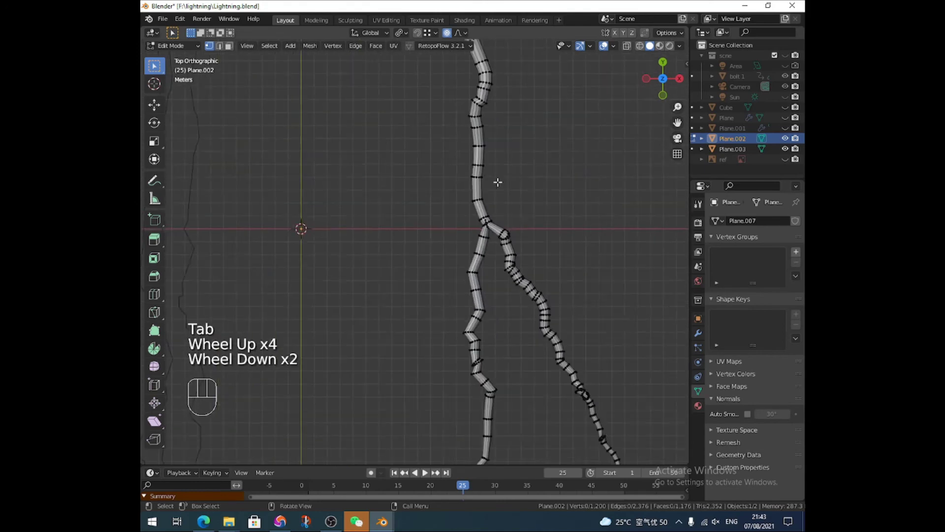
key("Tab")
key("ctrl+z")
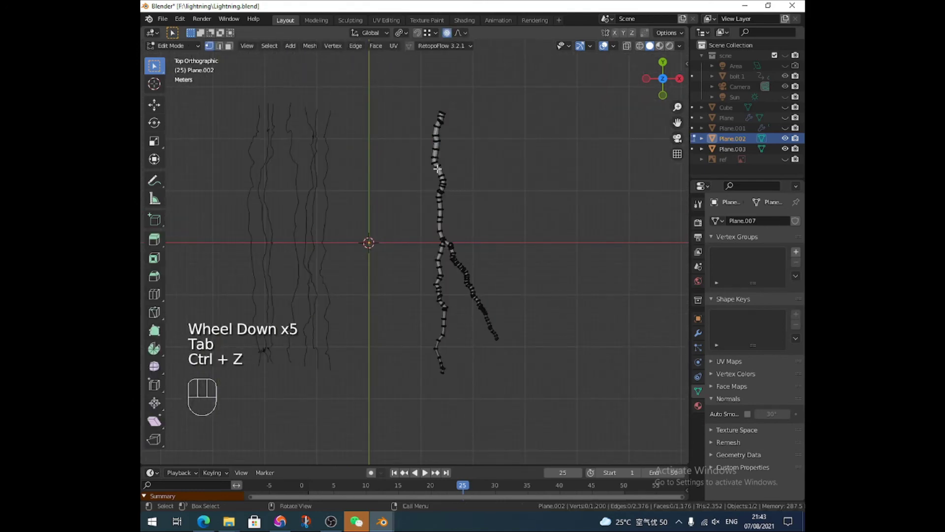
key("ctrl+z")
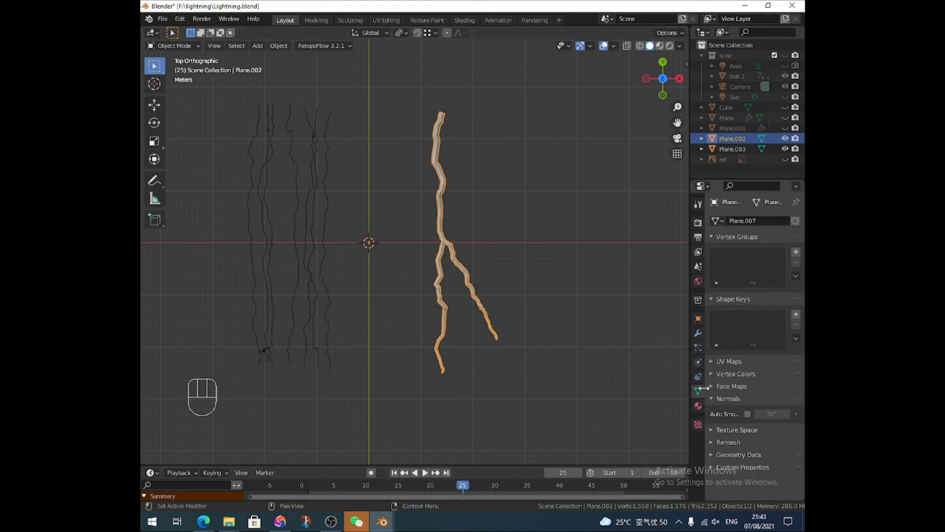
- Add a new material to the forked bolt and set its surface shader to Emission
left_click(698, 405)
left_click(791, 220)
left_click(750, 264)
left_click(760, 328)
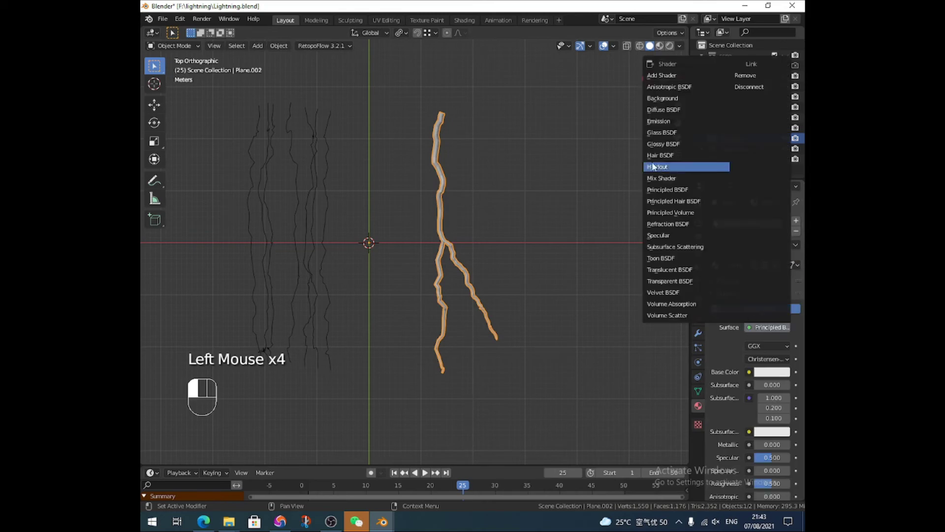
left_click(658, 121)
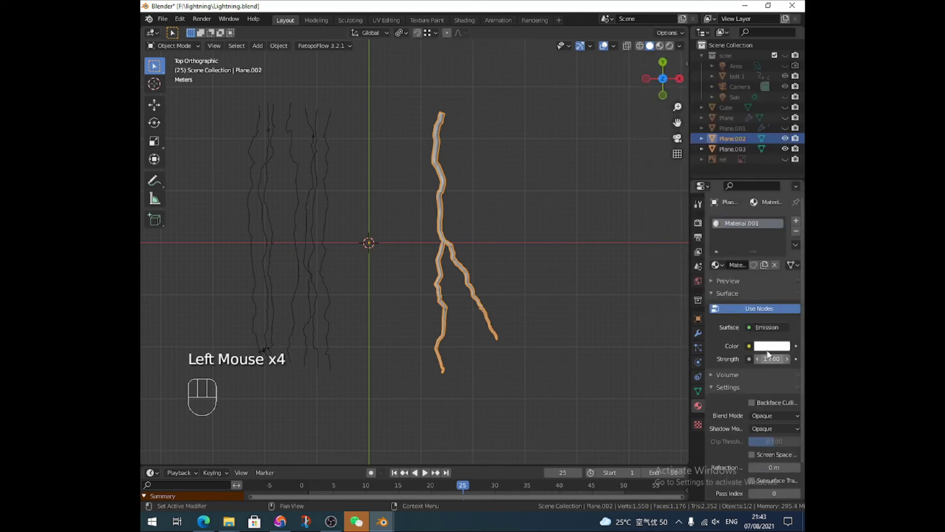
- Set the bolt material's emission color to light blue and its strength to 100
left_click(786, 346)
left_click_drag(738, 237, 738, 227)
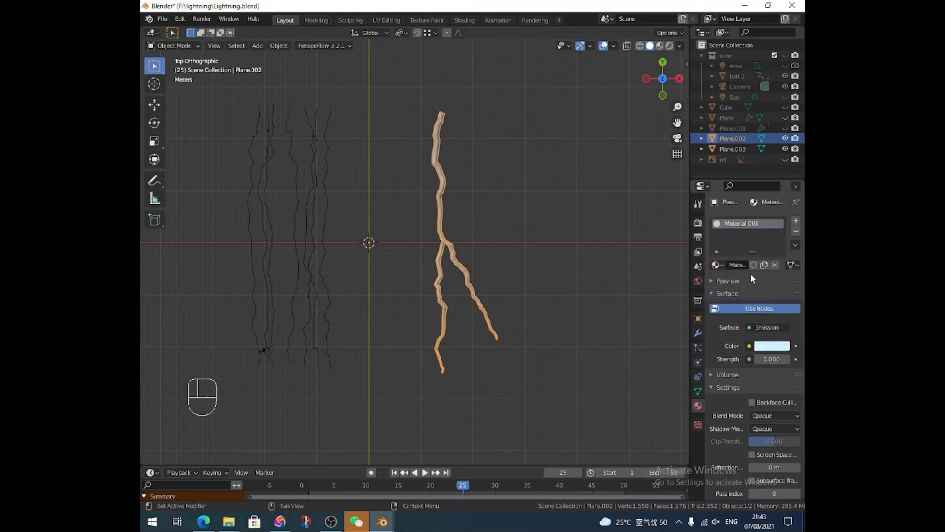
double_click(771, 359)
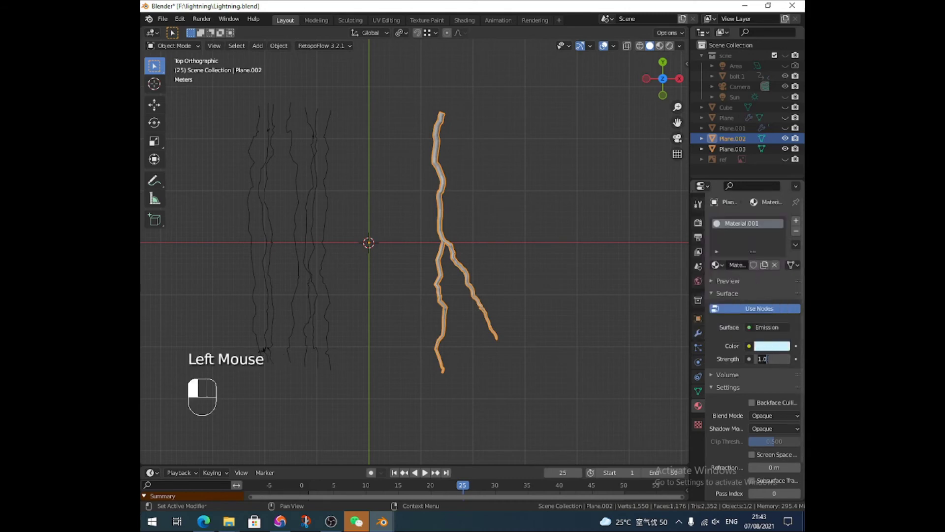
key("Return")
double_click(765, 359)
type("00")
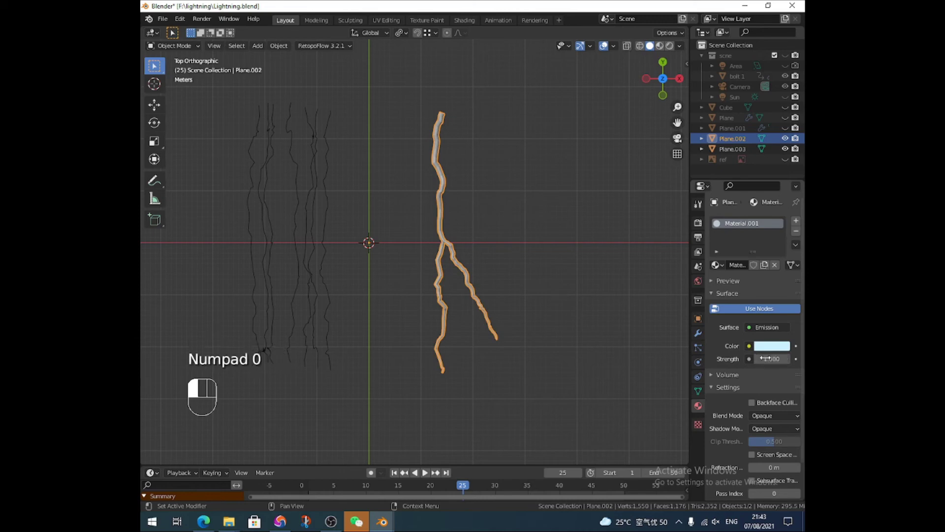
left_click(765, 359)
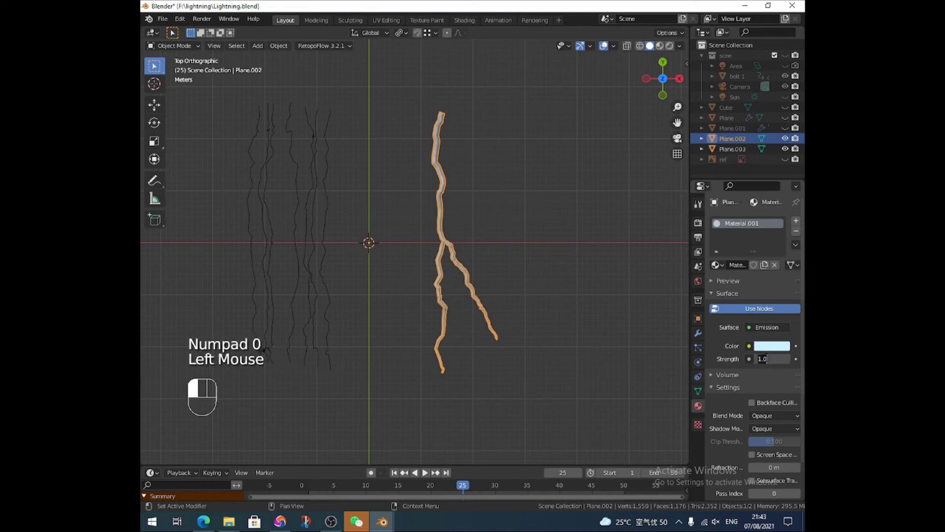
type("0")
key("Return")
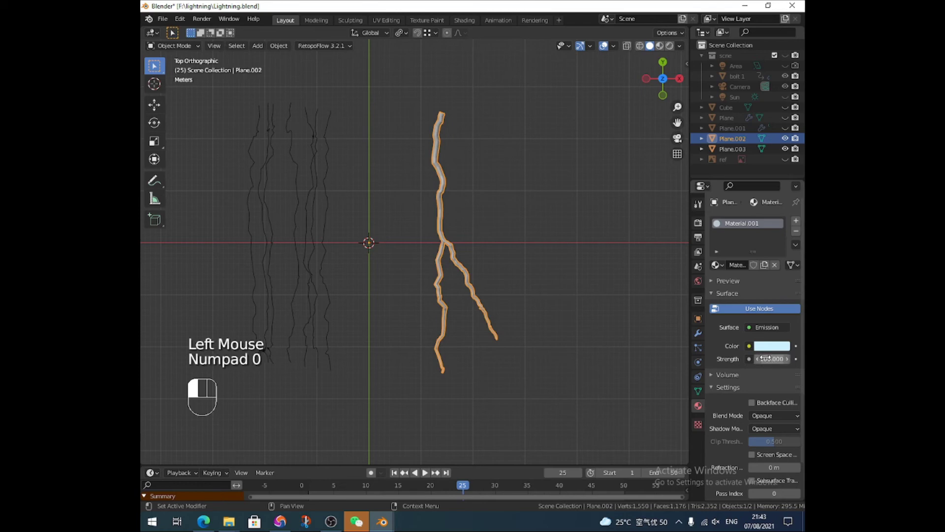
- Make sure Bloom is enabled for Eevee and switch the viewport to rendered shading
left_click(698, 222)
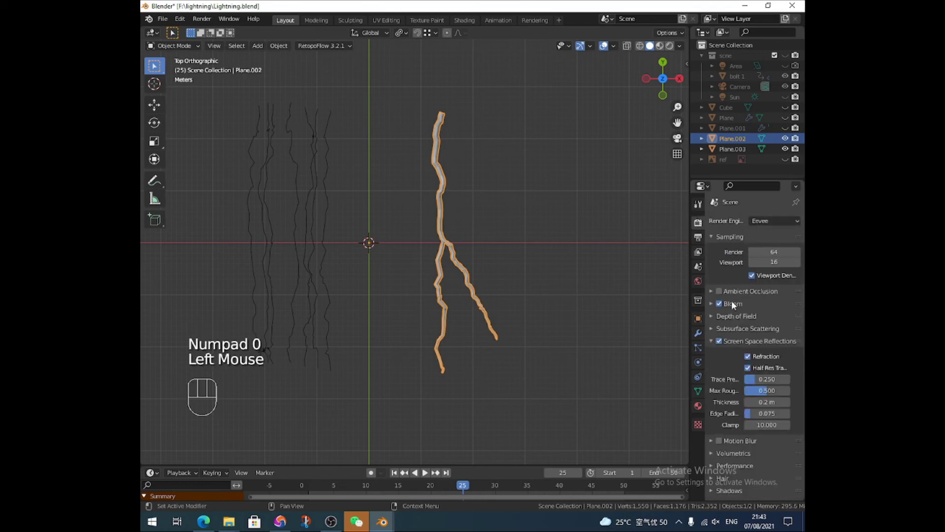
left_click(719, 303)
left_click(719, 303)
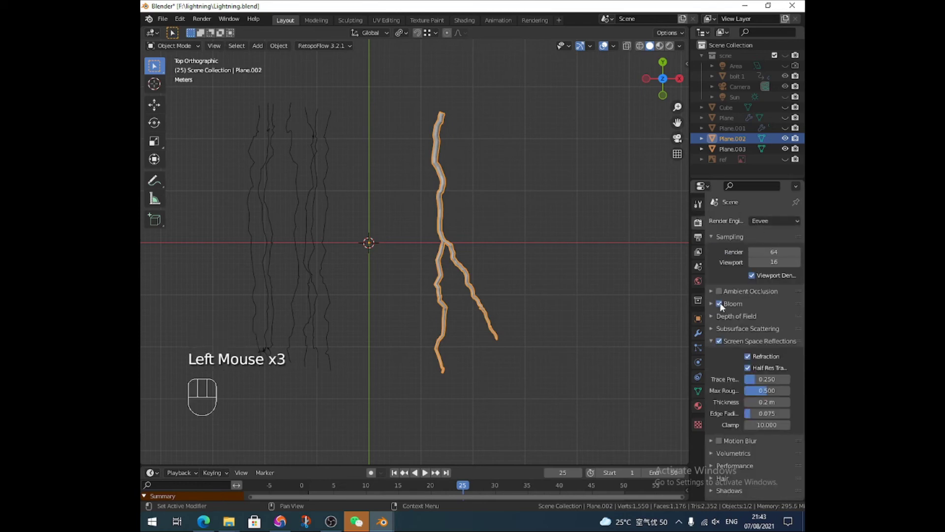
left_click(670, 46)
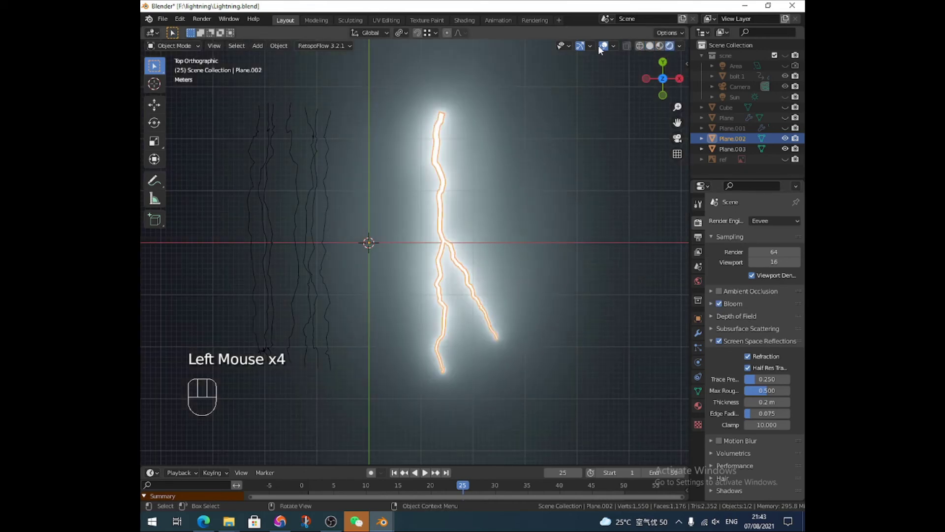
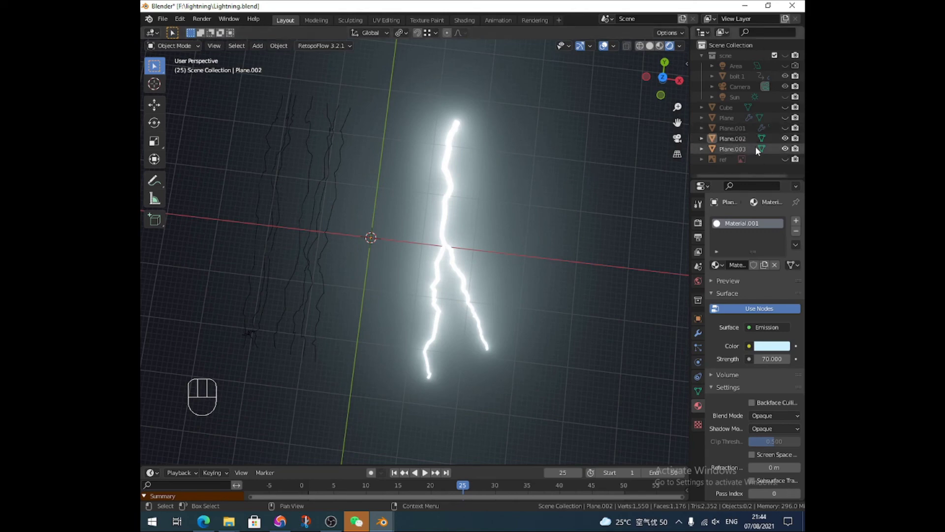
- Hide Plane.003 and Plane.002, and unhide the scene collection together with its Area light
left_click(784, 148)
left_click(784, 138)
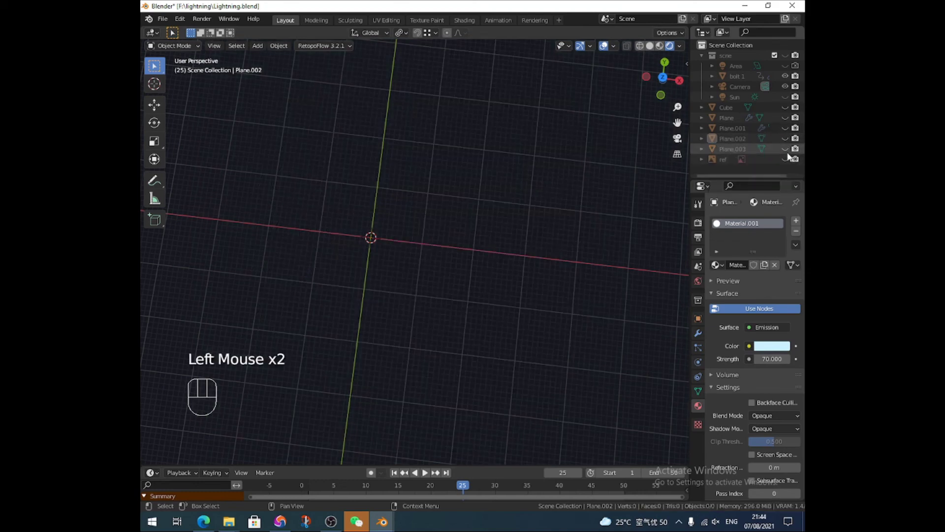
left_click(784, 55)
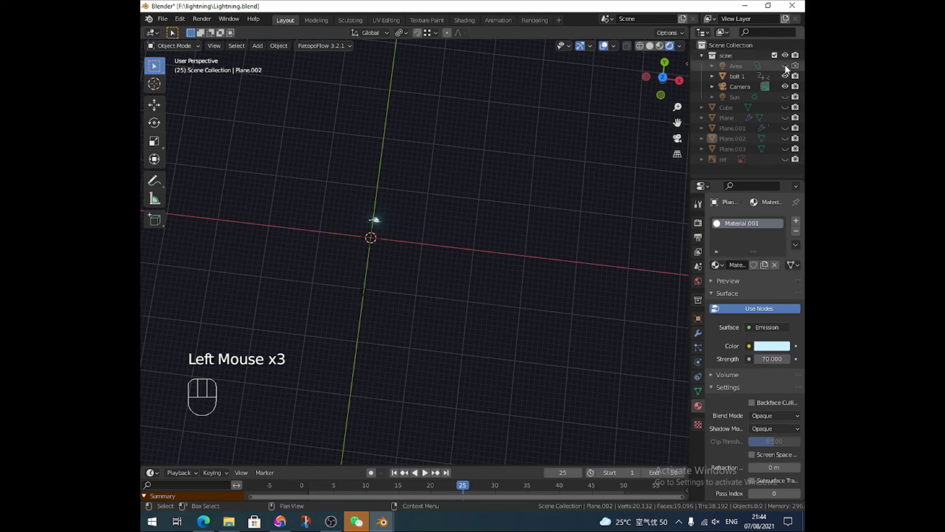
left_click(785, 64)
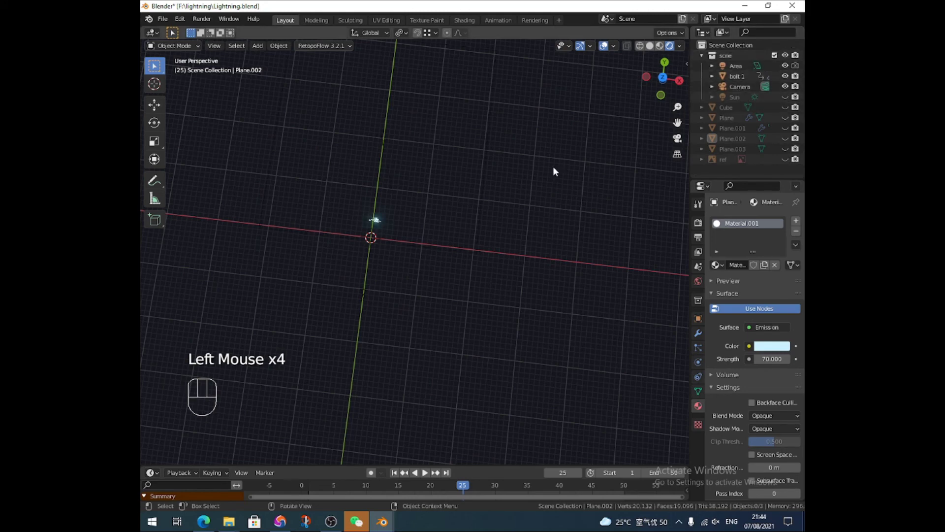
- View the original lightning bolt through the camera and play its animation with the viewport overlays hidden
key("KP_0")
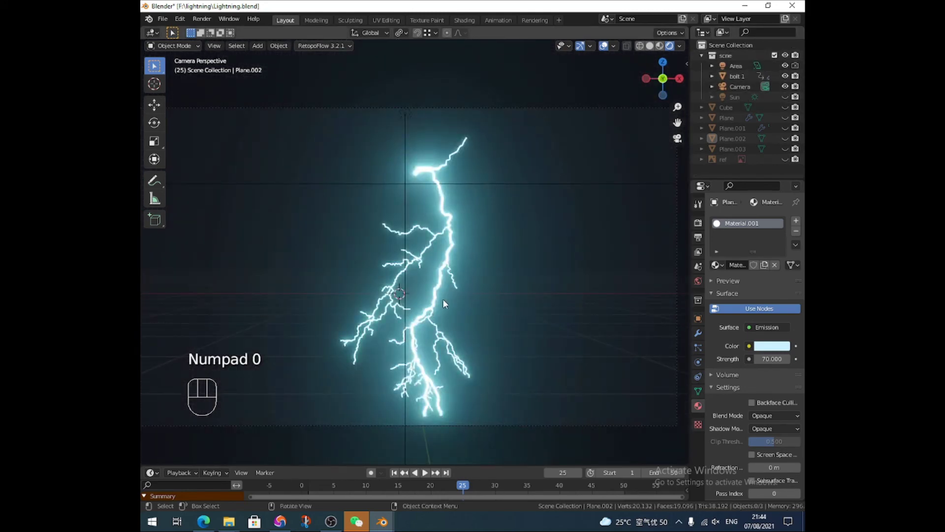
key("space")
left_click(604, 45)
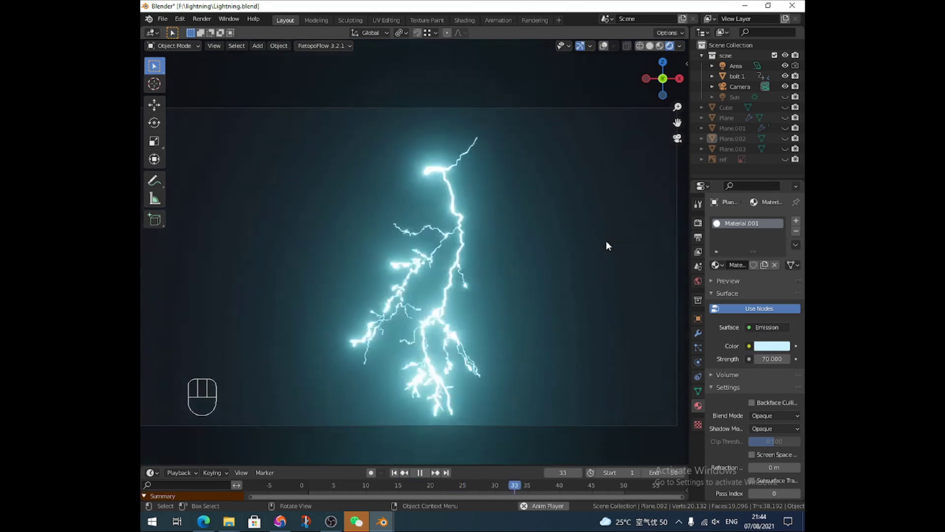
key("space")
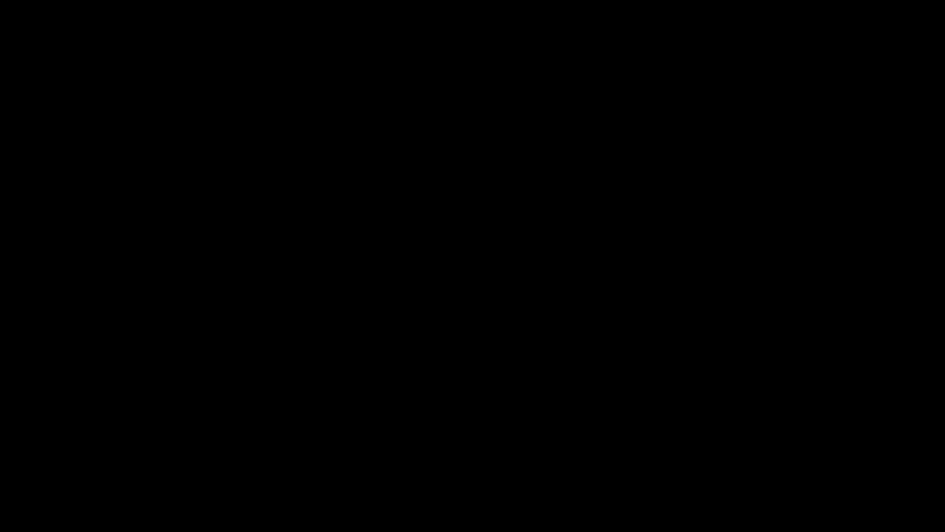